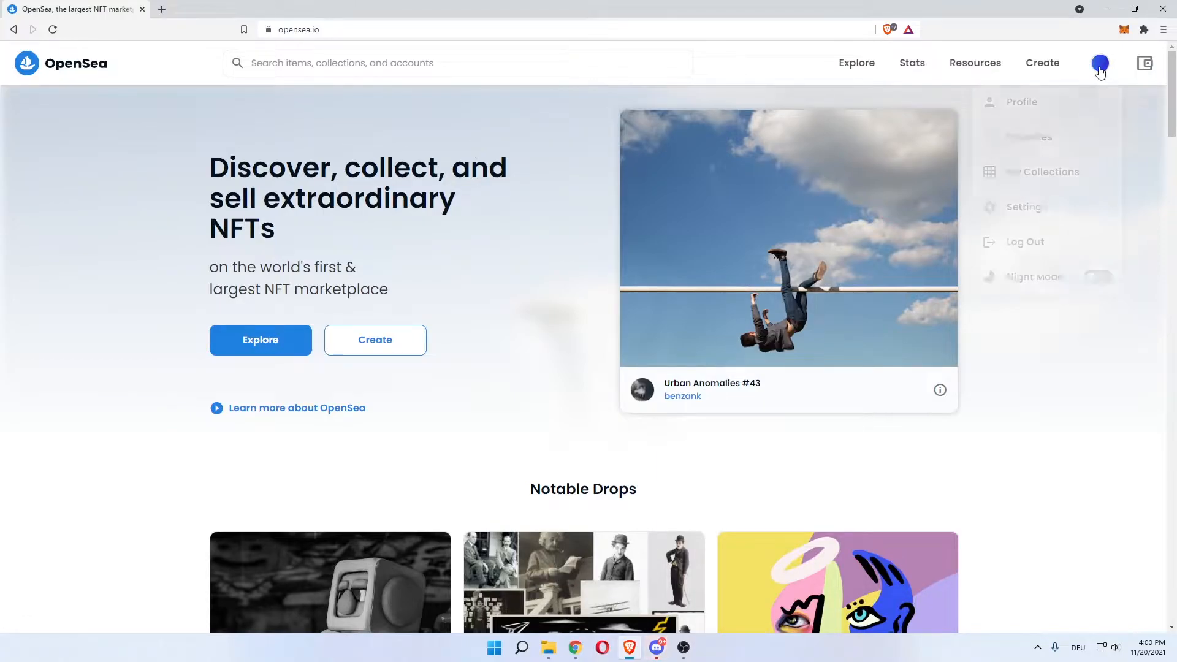
# Check the wallet balance, then view the account profile and its created items before returning home
pyautogui.click(1123, 30)
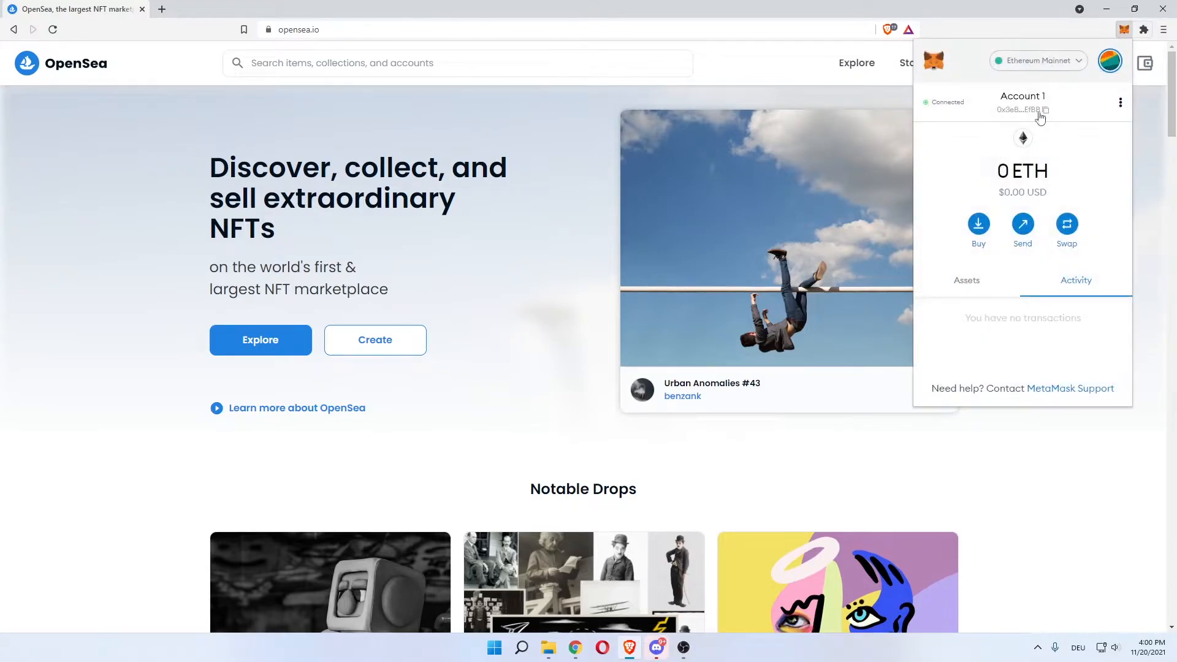
pyautogui.click(1139, 167)
pyautogui.moveTo(1099, 72)
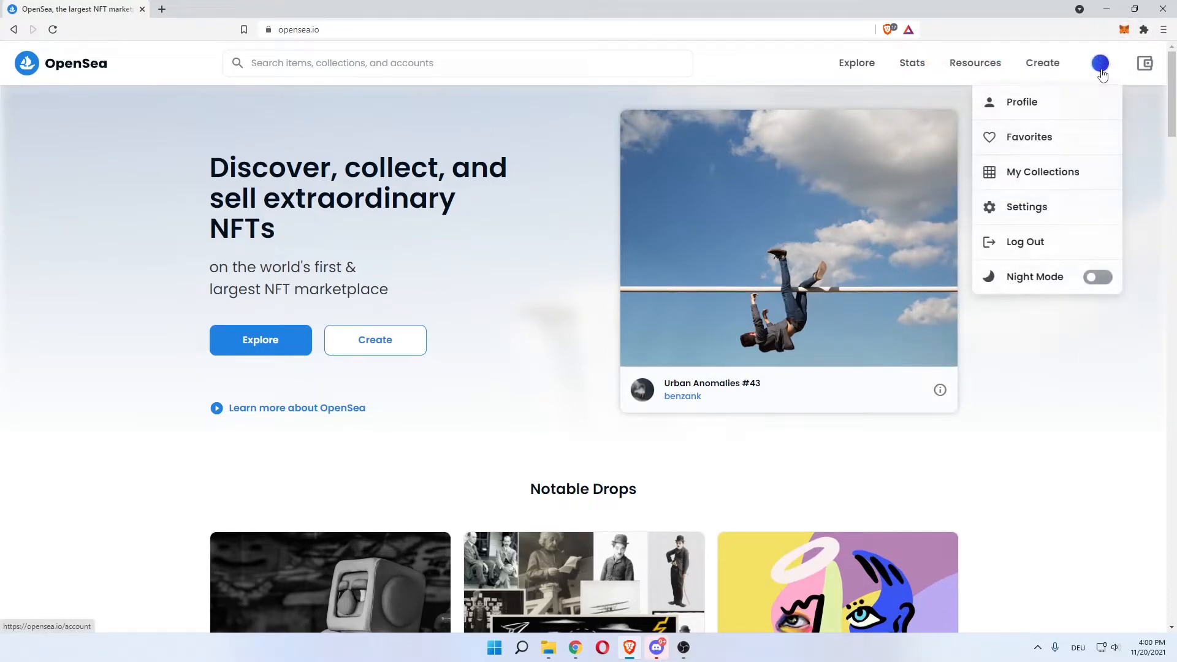
pyautogui.click(1071, 107)
pyautogui.moveTo(531, 285); pyautogui.dragTo(654, 313)
pyautogui.click(660, 326)
pyautogui.scroll(-1, 334, 343)
pyautogui.click(432, 331)
pyautogui.scroll(1, 309, 257)
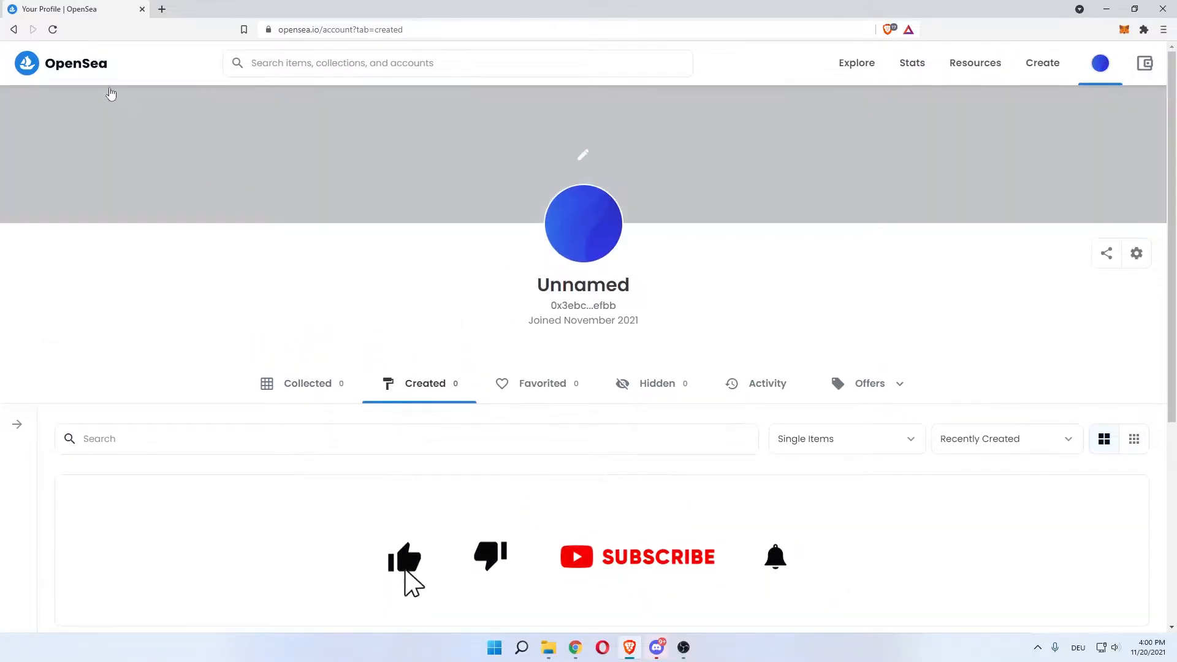
pyautogui.click(95, 62)
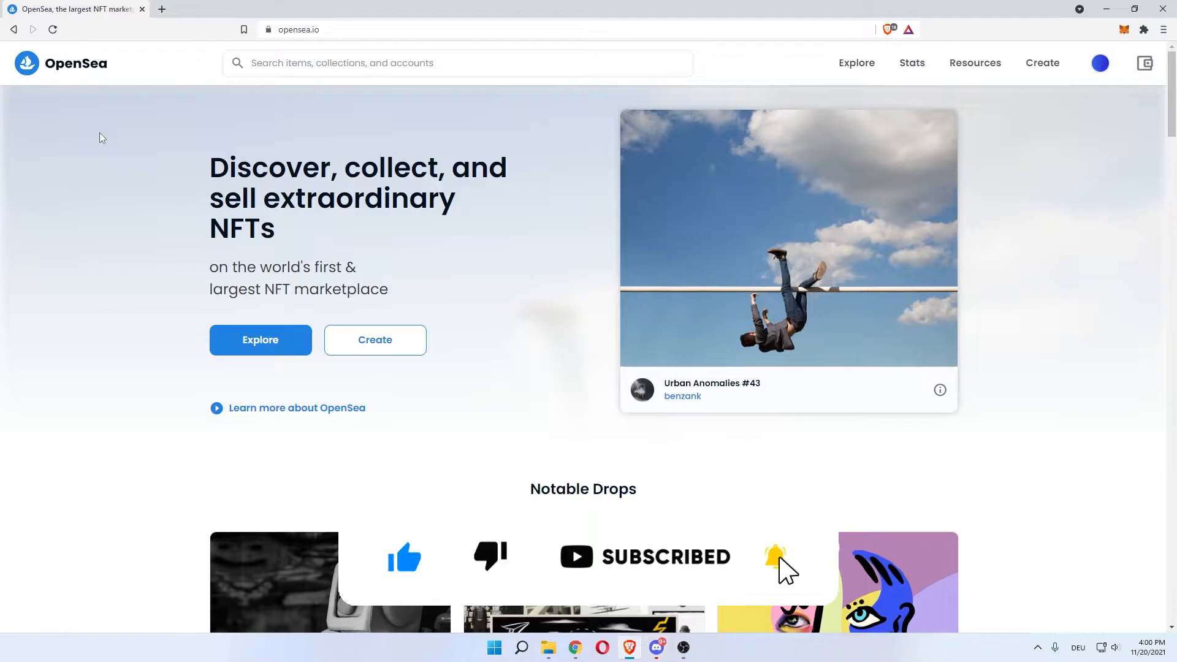
# Scroll through the Create new item form from the hero, then bring up the account menu
pyautogui.click(367, 337)
pyautogui.scroll(-1, 281, 220)
pyautogui.scroll(1, 281, 221)
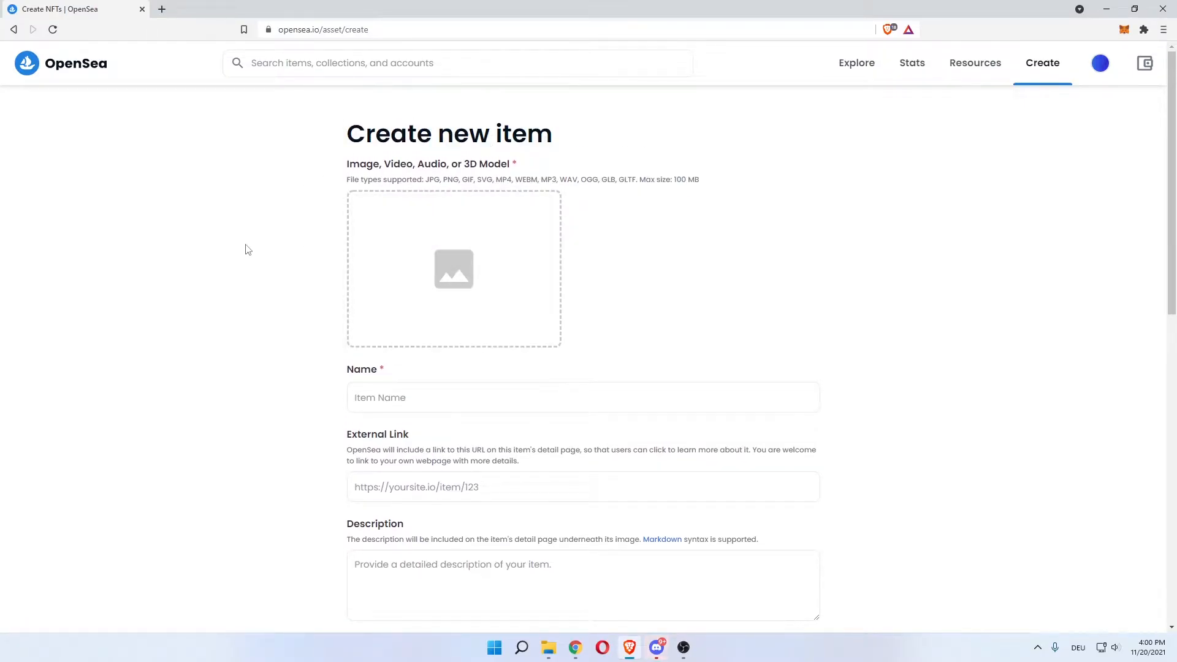
pyautogui.scroll(-1, 420, 227)
pyautogui.scroll(-2, 297, 276)
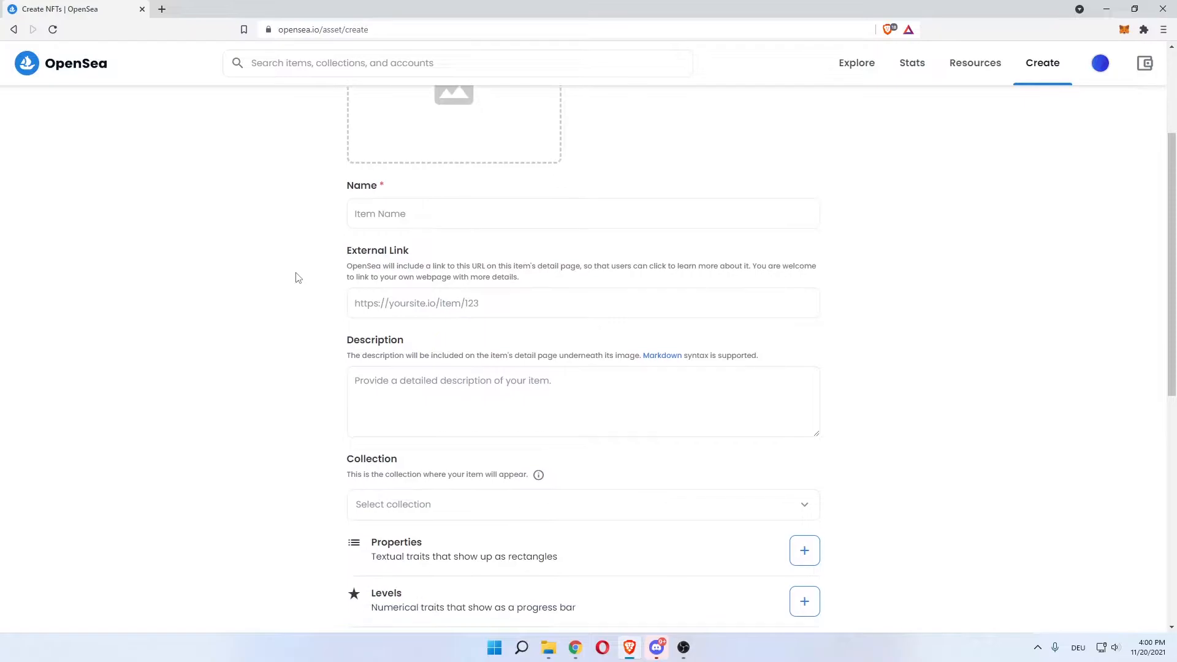
pyautogui.scroll(-5, 315, 304)
pyautogui.scroll(-3, 299, 245)
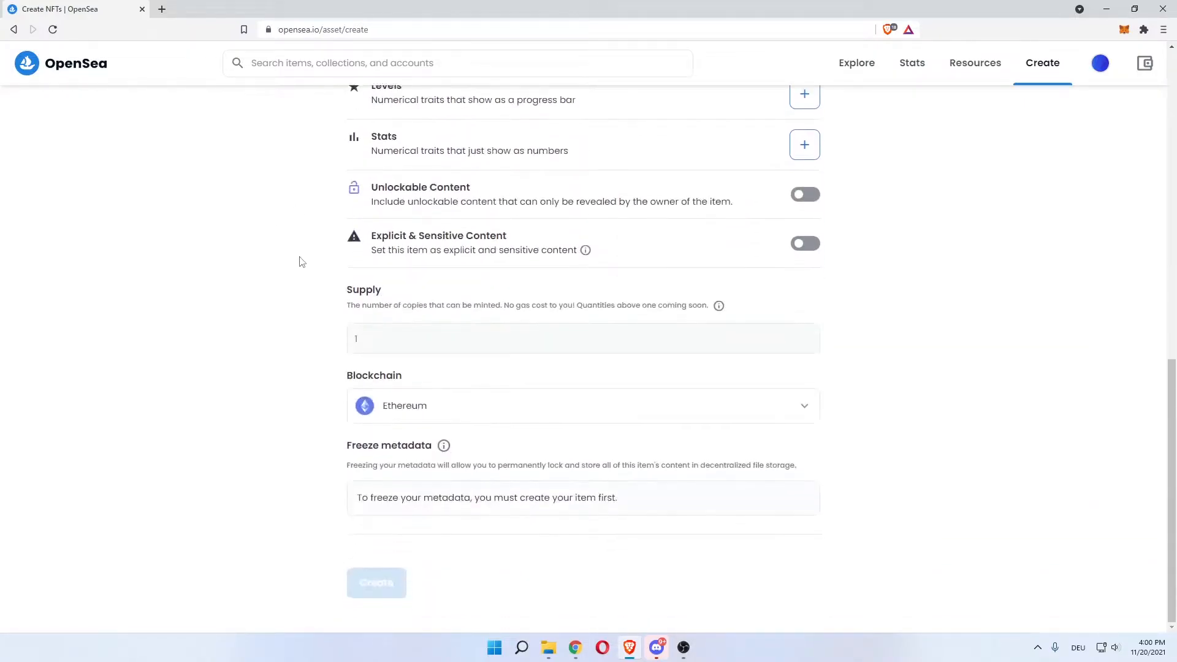
pyautogui.scroll(10, 270, 362)
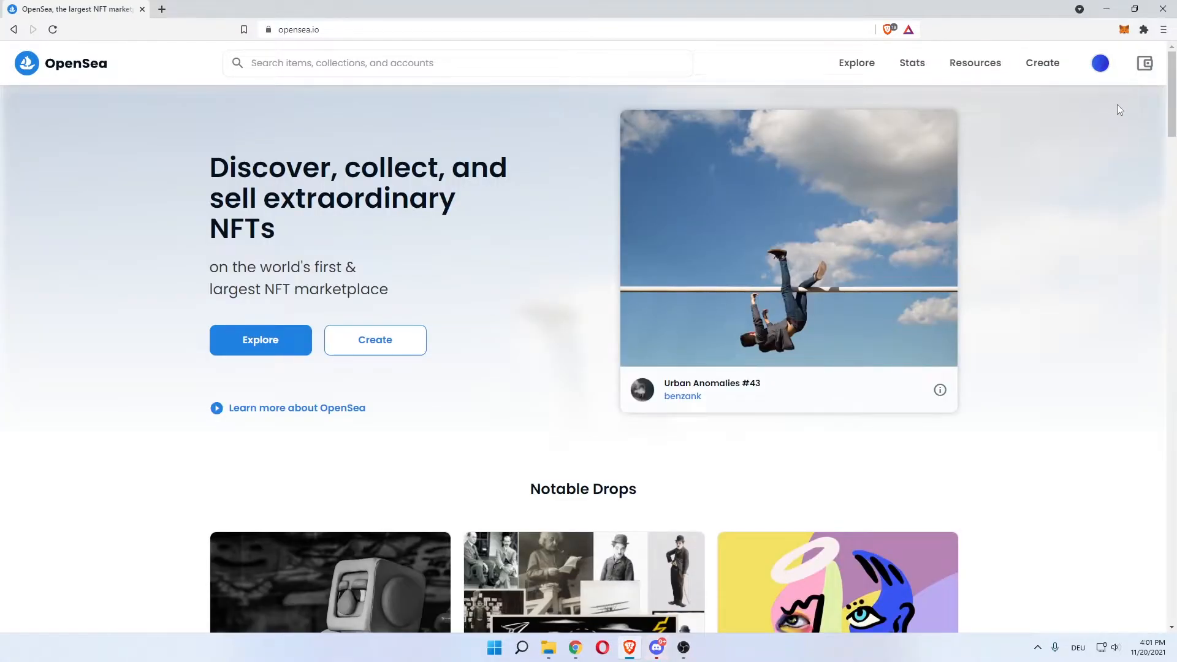
pyautogui.moveTo(1101, 64)
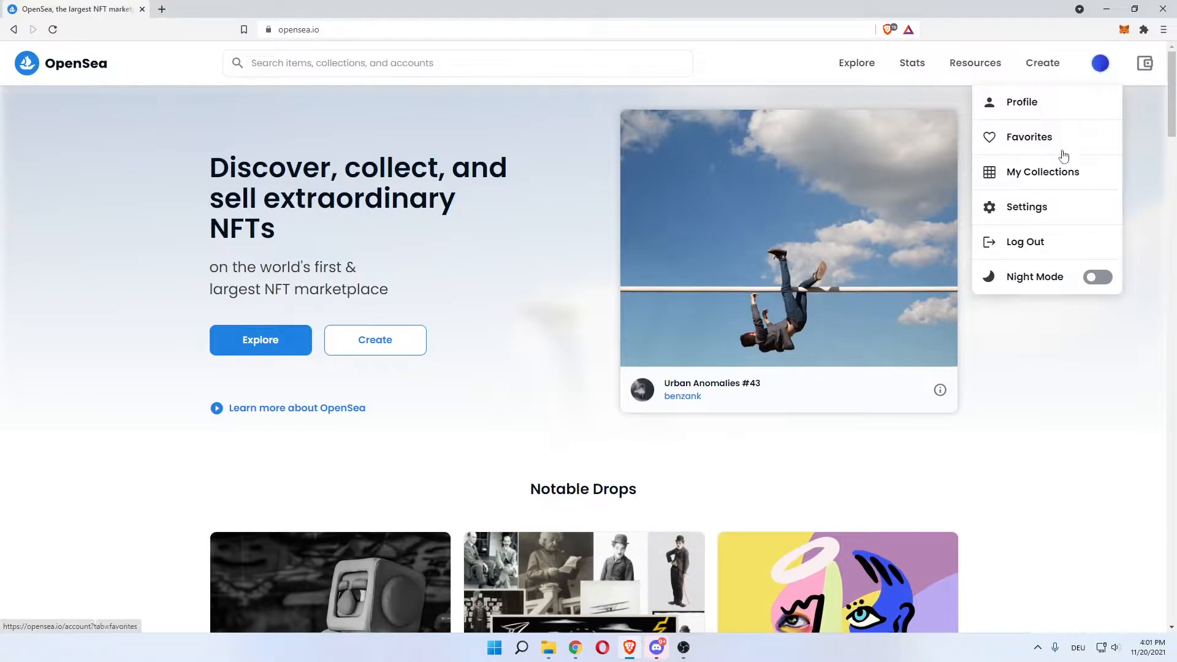
# Go to My Collections and open the Create a collection page
pyautogui.click(1042, 172)
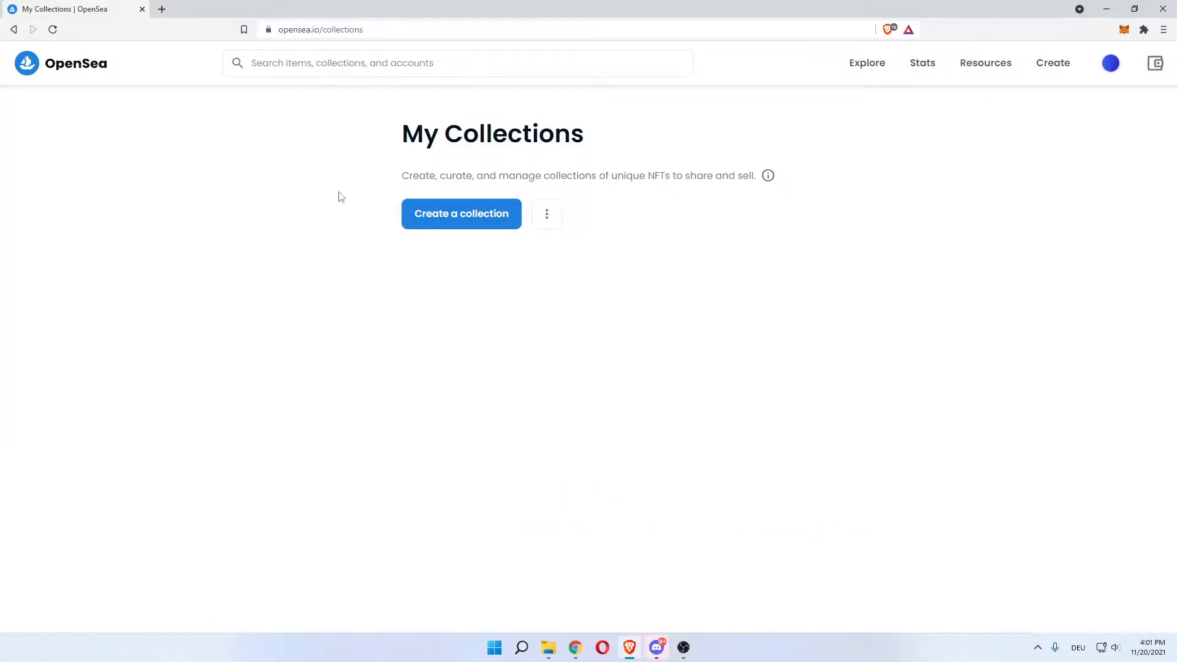
pyautogui.moveTo(401, 176); pyautogui.dragTo(481, 176)
pyautogui.click(432, 224)
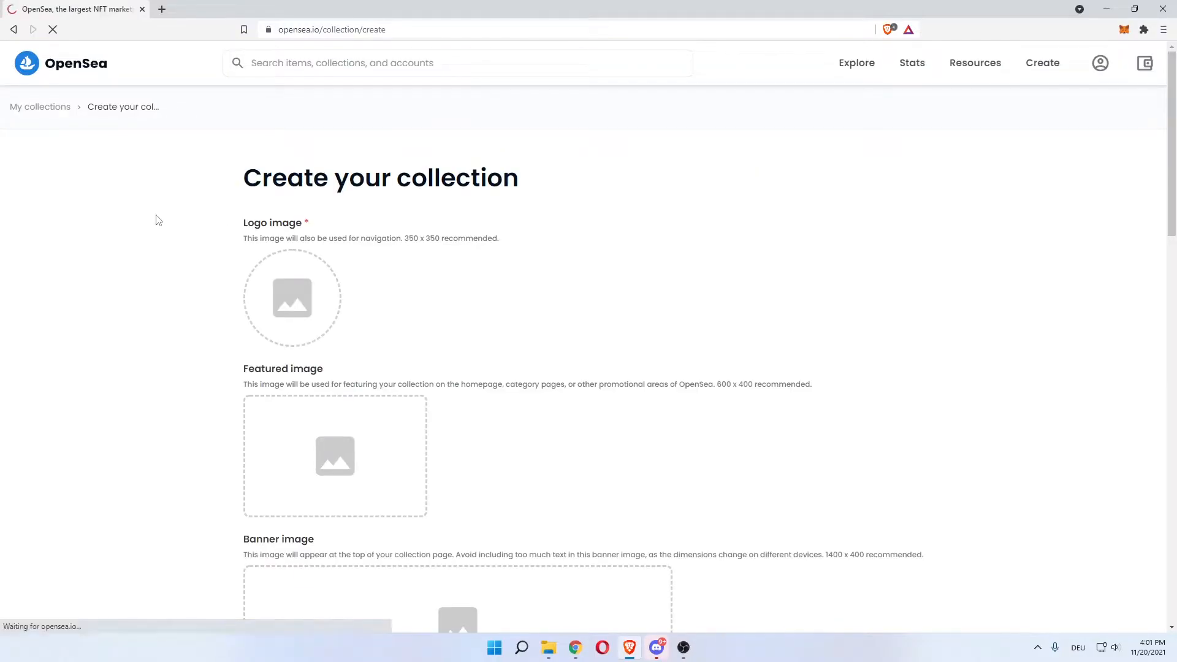
pyautogui.moveTo(244, 178); pyautogui.dragTo(519, 177)
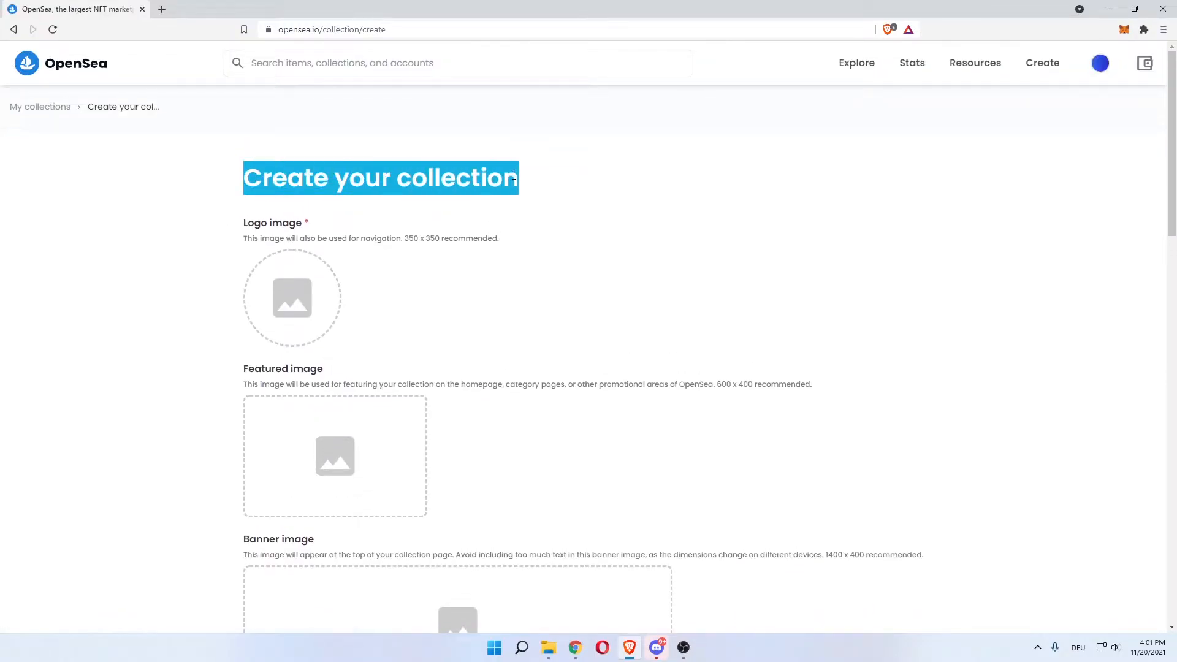
pyautogui.click(513, 173)
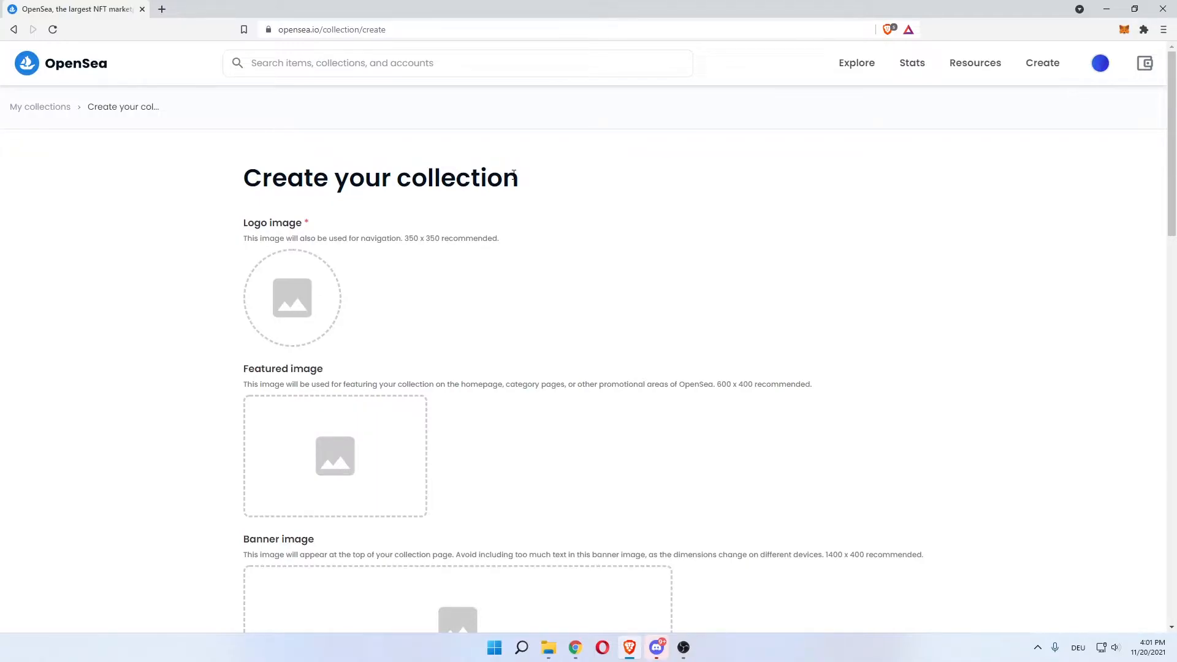
pyautogui.moveTo(393, 178); pyautogui.dragTo(508, 178)
pyautogui.click(500, 176)
pyautogui.moveTo(262, 169); pyautogui.dragTo(503, 172)
pyautogui.click(510, 170)
pyautogui.moveTo(512, 170); pyautogui.dragTo(433, 171)
pyautogui.click(431, 171)
pyautogui.moveTo(405, 176); pyautogui.dragTo(509, 179)
pyautogui.click(201, 208)
# Scroll down the collection form past the Logo image to the Name field
pyautogui.scroll(-1, 156, 213)
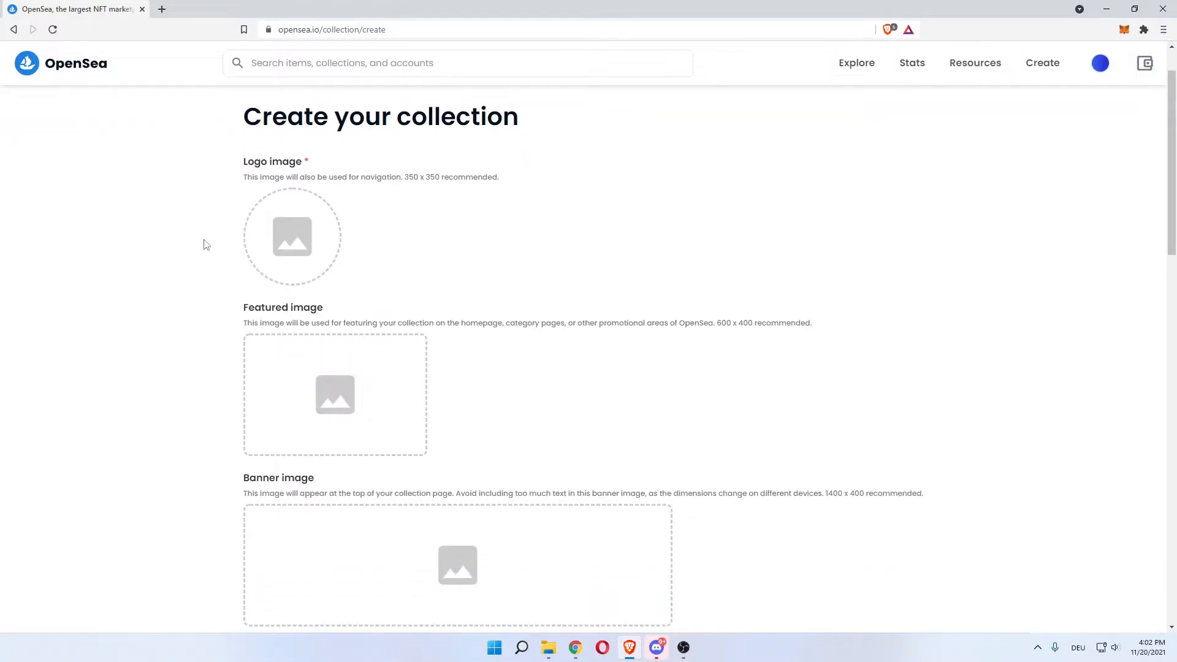
pyautogui.moveTo(263, 165); pyautogui.dragTo(313, 159)
pyautogui.click(318, 155)
pyautogui.scroll(-2, 160, 226)
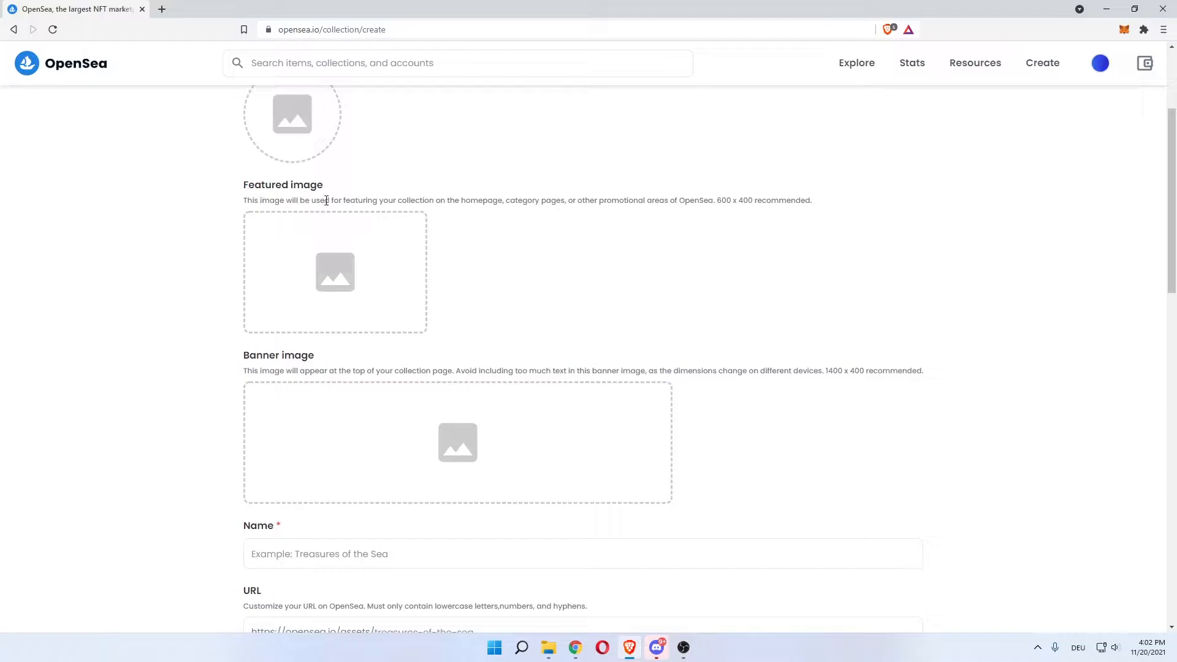
pyautogui.scroll(-1, 155, 256)
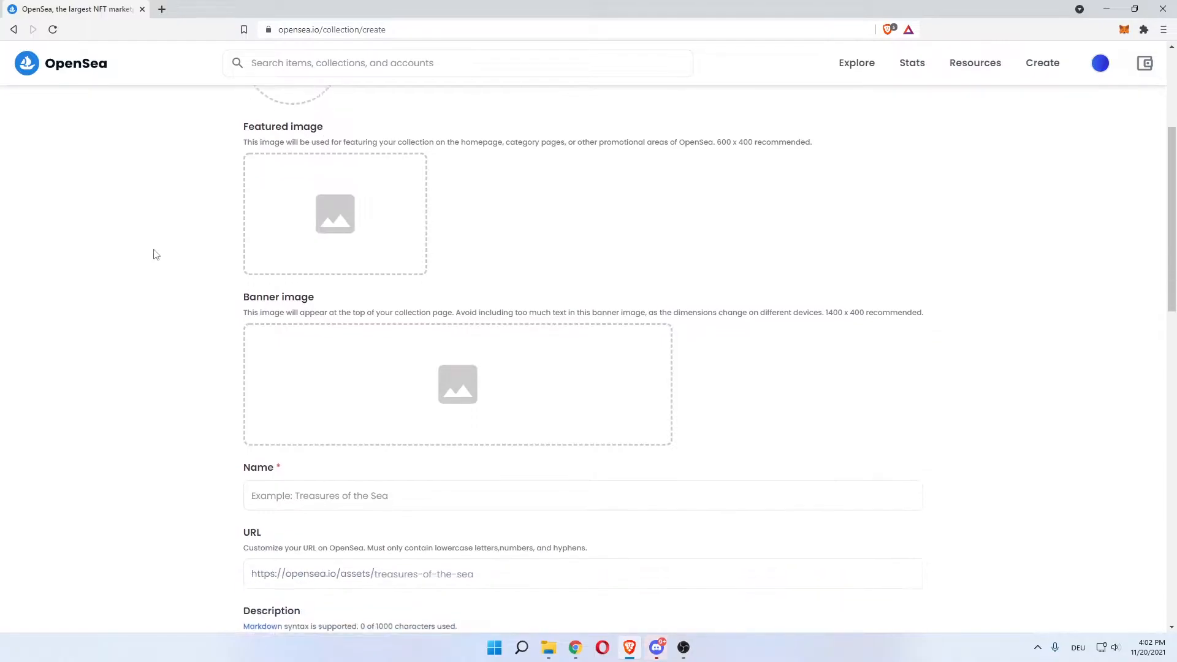
pyautogui.scroll(-2, 171, 293)
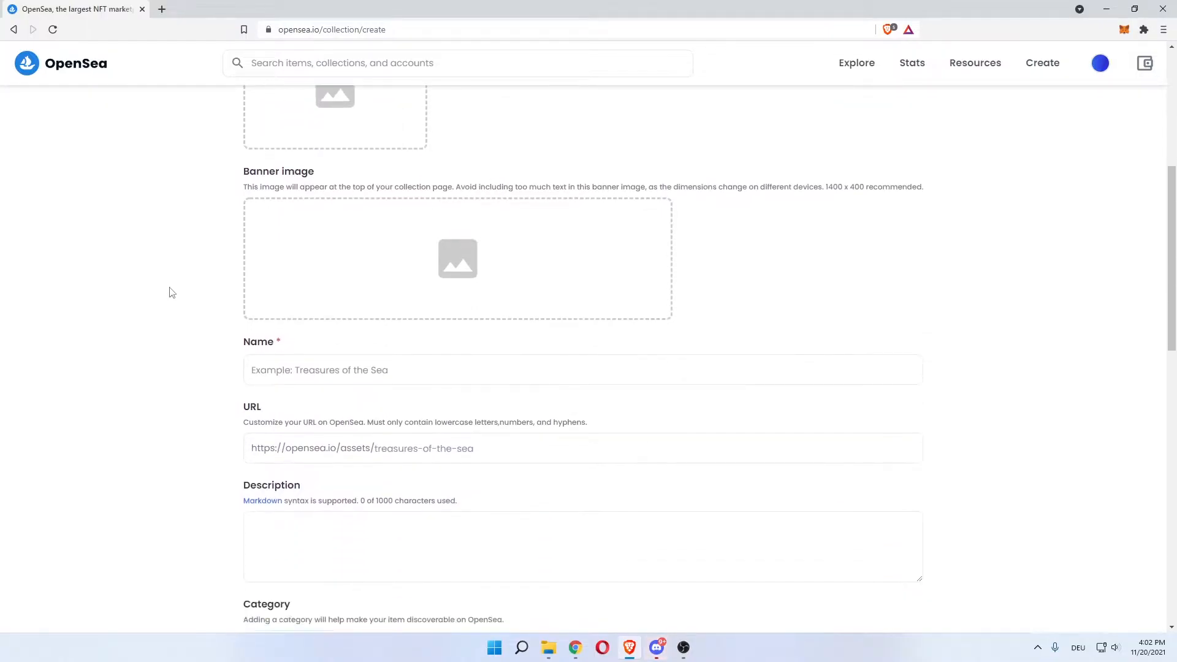
pyautogui.scroll(-1, 185, 353)
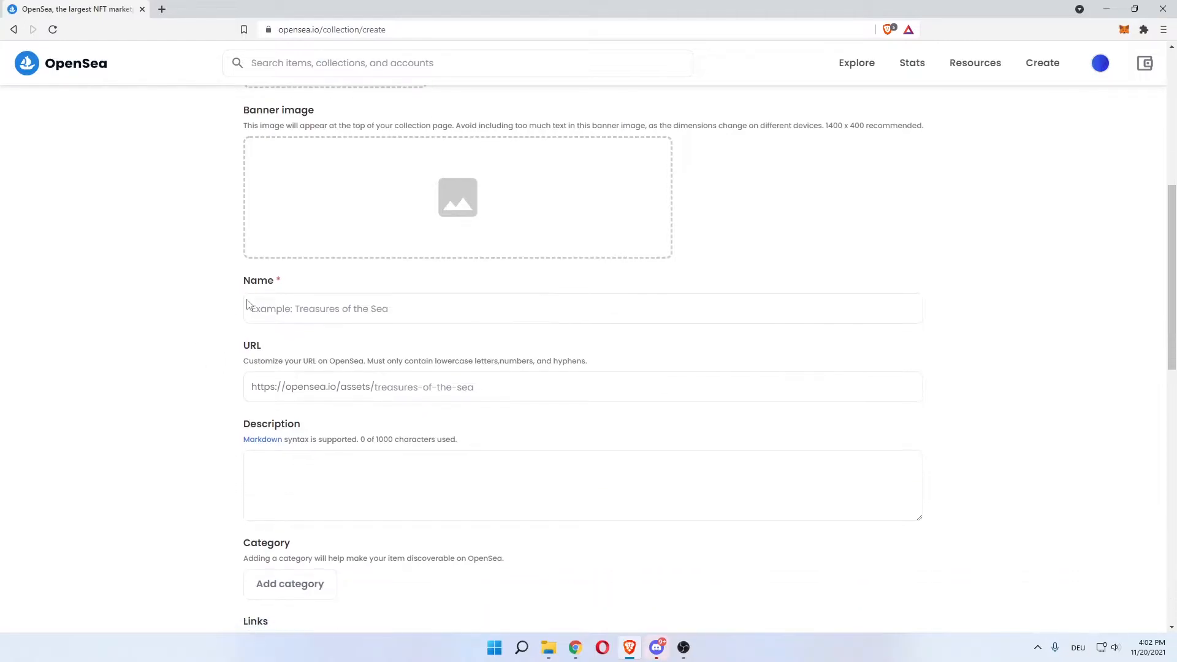
# Name the collection 'No gas fees nft collection' and check its availability
pyautogui.click(260, 308)
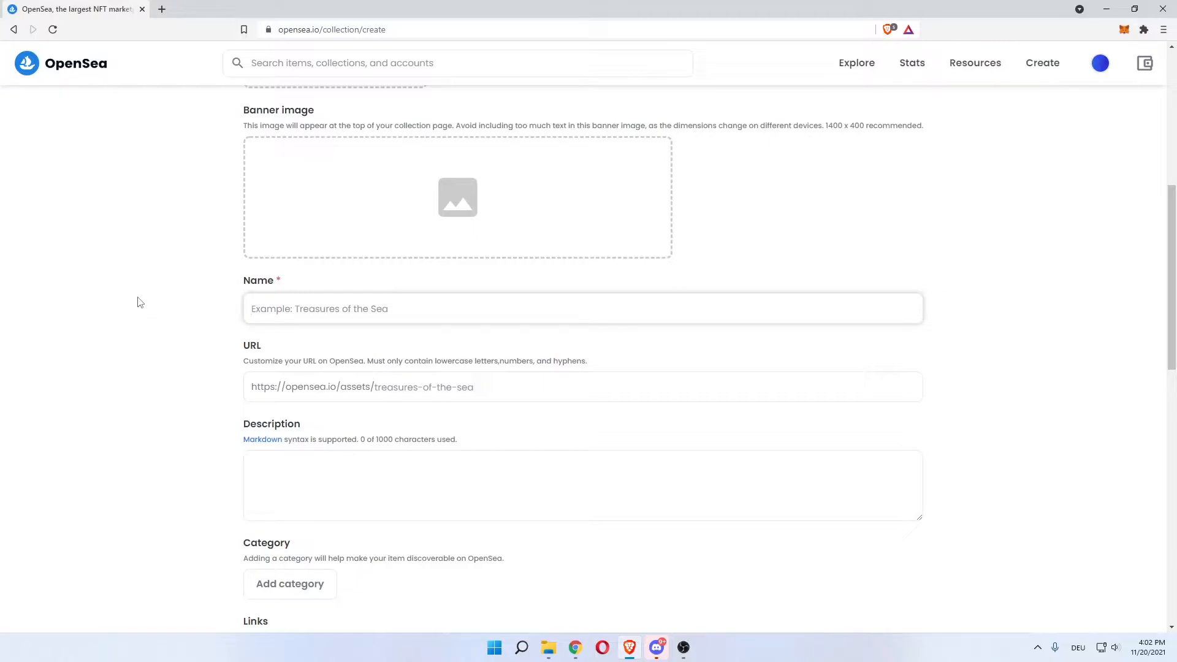
pyautogui.write('No gas f')
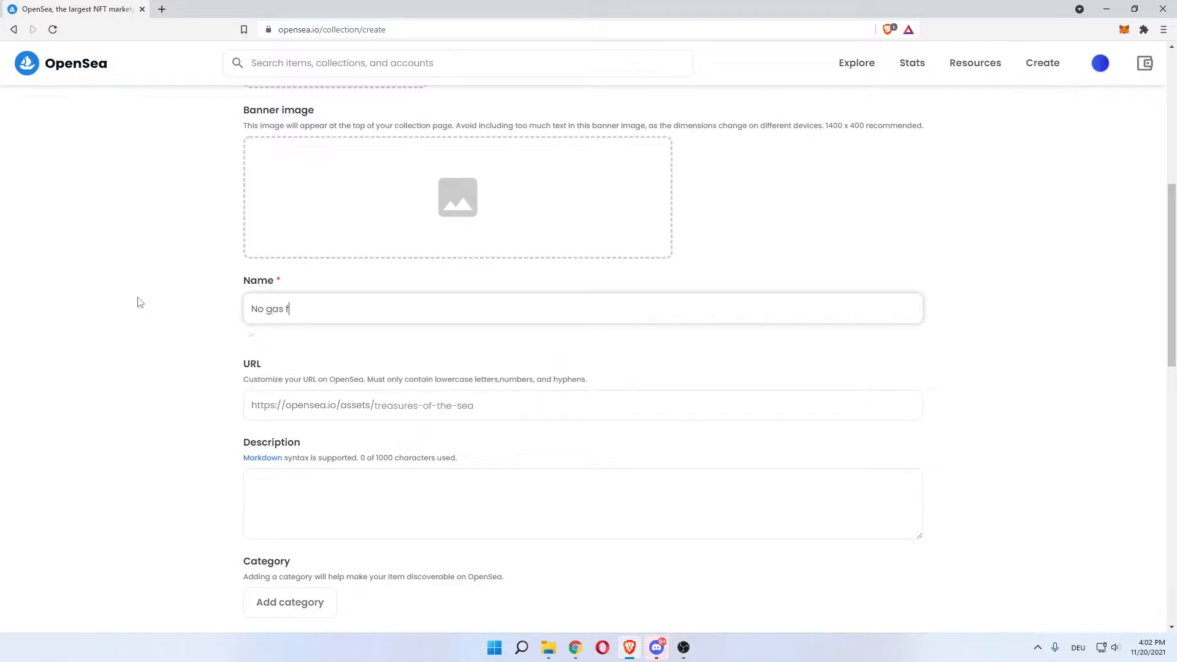
pyautogui.write('ees nft collection')
pyautogui.click(182, 292)
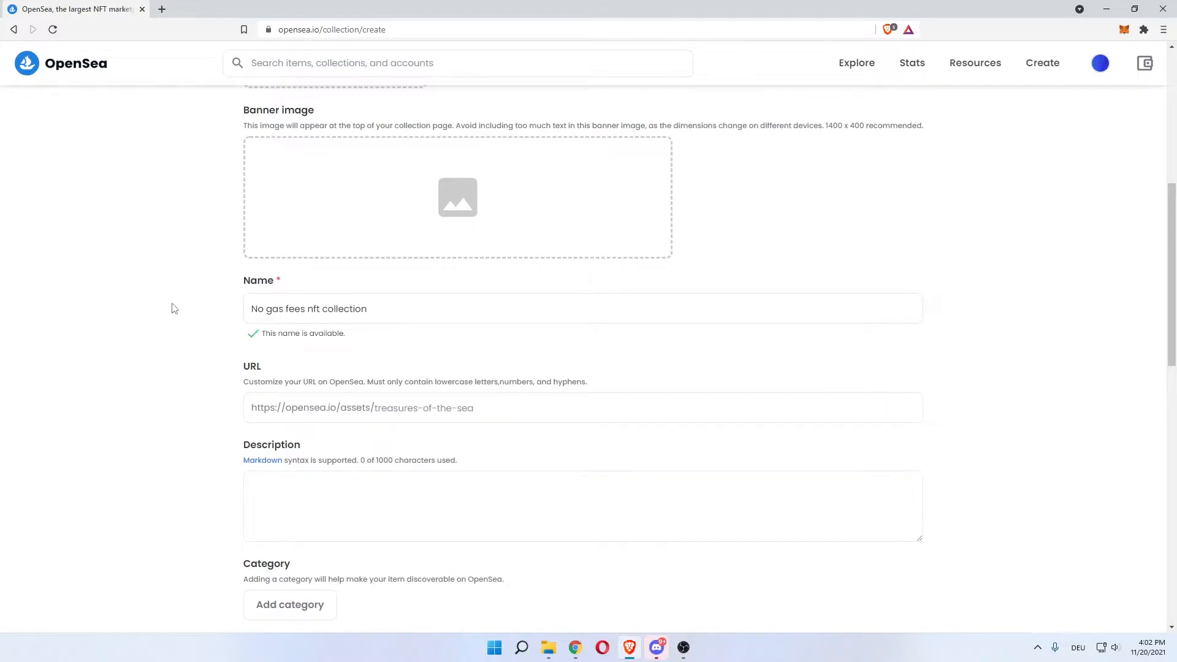
pyautogui.scroll(-1, 173, 307)
# Enter the custom URL slug 'nogasfeesnftcollection' and let it validate
pyautogui.moveTo(243, 320); pyautogui.dragTo(359, 320)
pyautogui.moveTo(413, 320); pyautogui.dragTo(425, 323)
pyautogui.click(429, 353)
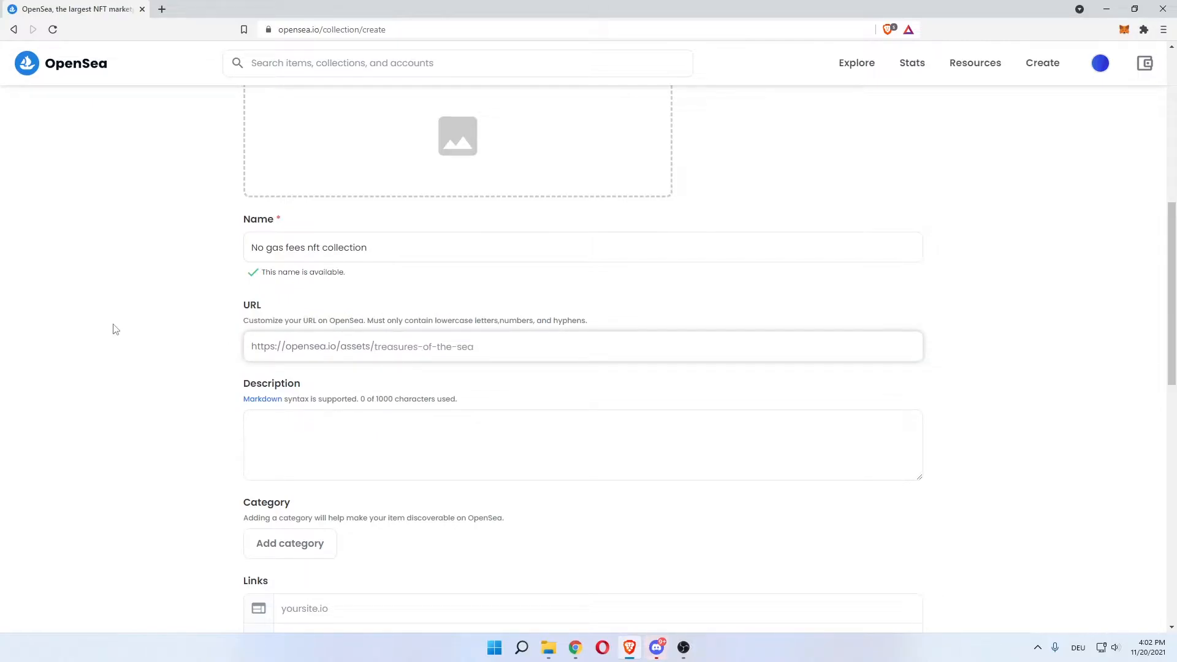
pyautogui.write('no')
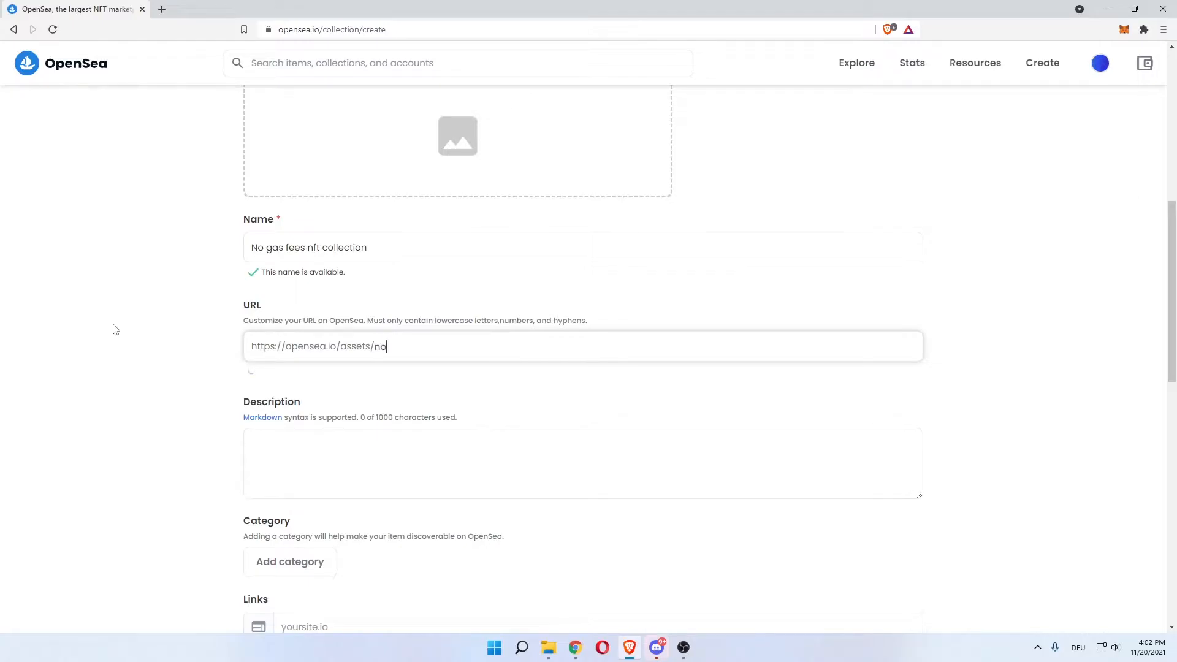
pyautogui.write('gasfeesnftcollection')
pyautogui.click(131, 336)
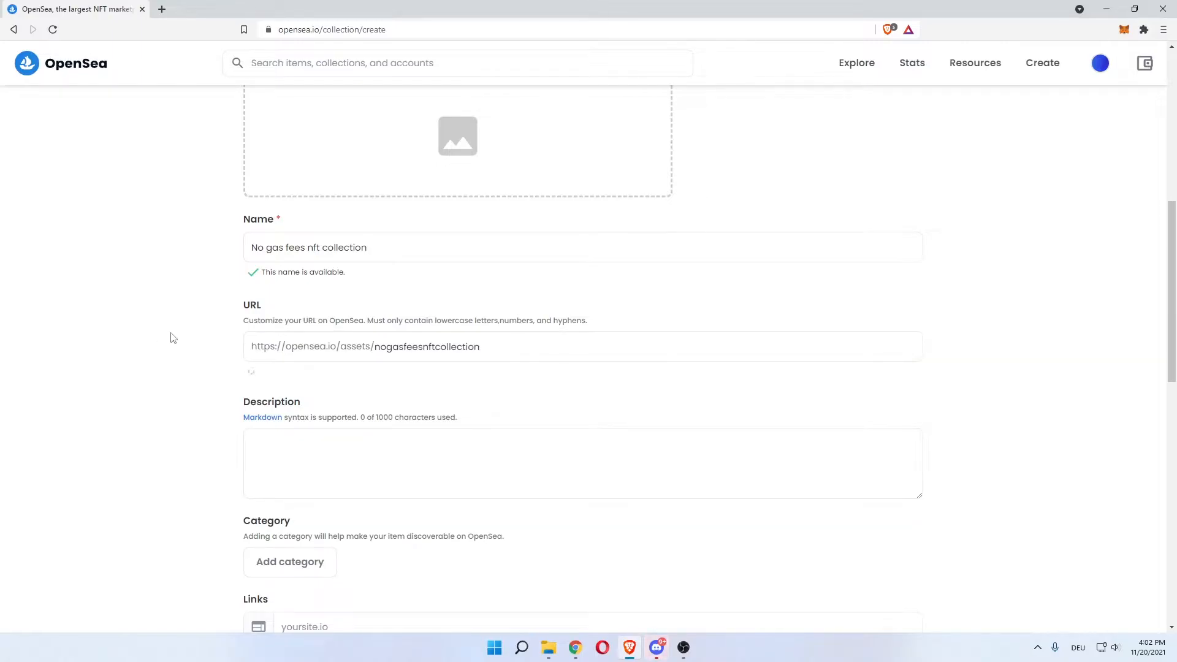
pyautogui.moveTo(320, 371); pyautogui.dragTo(523, 341)
pyautogui.click(253, 344)
pyautogui.click(523, 344)
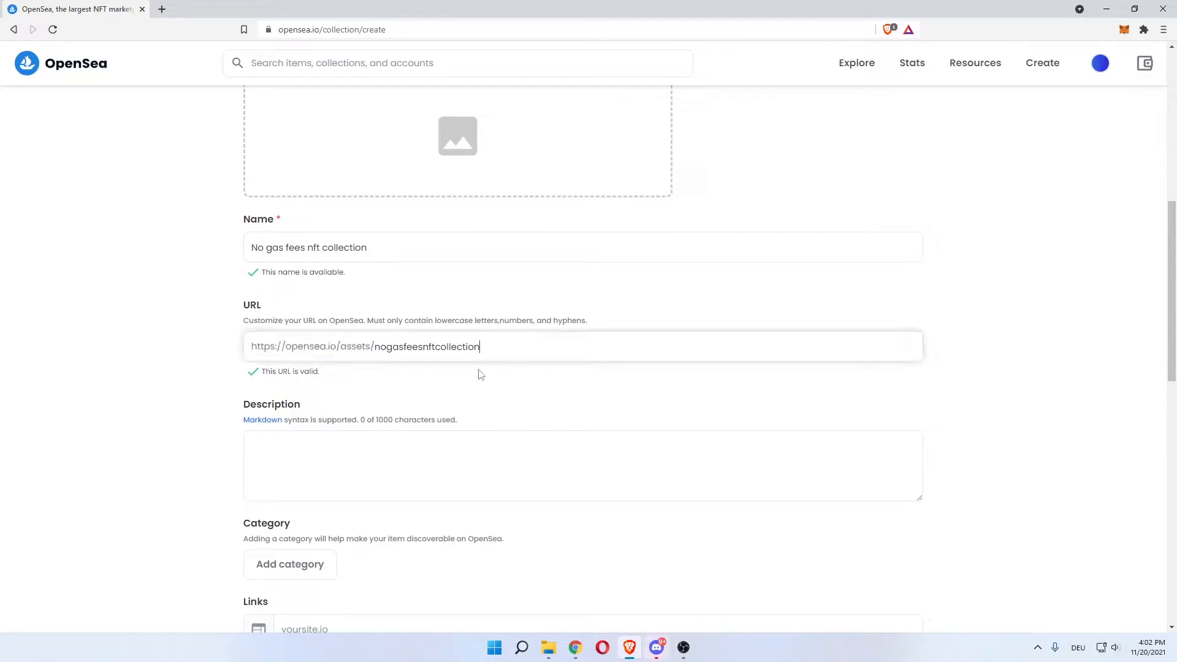
pyautogui.click(147, 354)
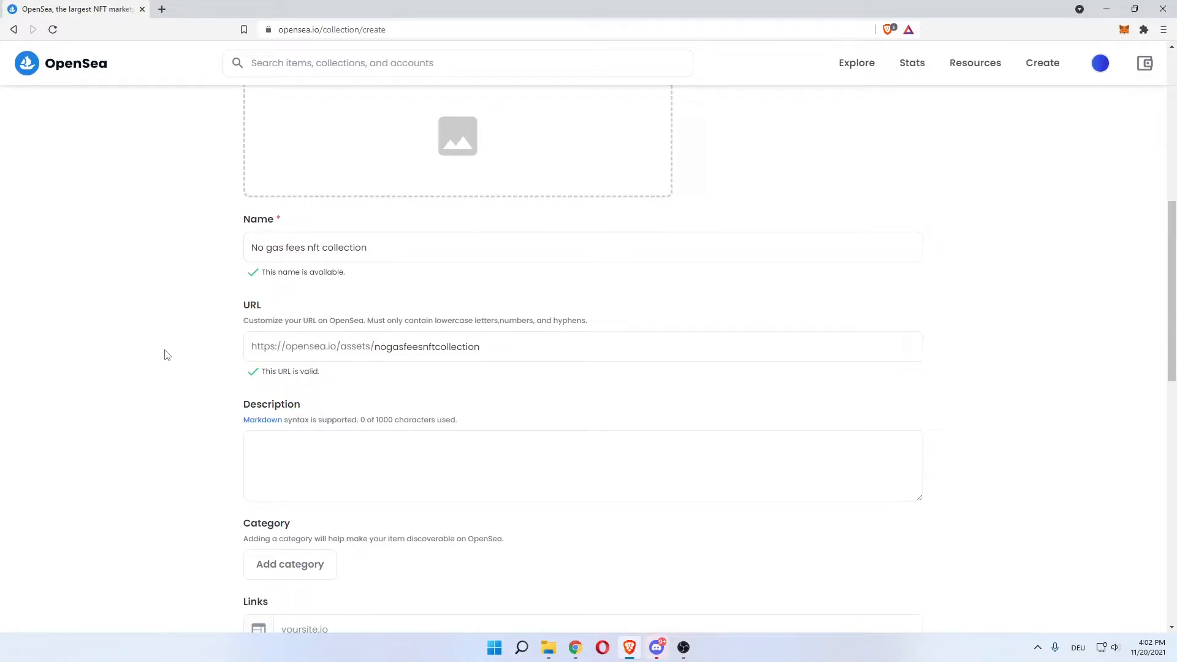
# Select the slug nogasfeesnftcollection to verify it, leave it unchanged, and scroll to Description
pyautogui.moveTo(491, 345); pyautogui.dragTo(362, 359)
pyautogui.click(478, 345)
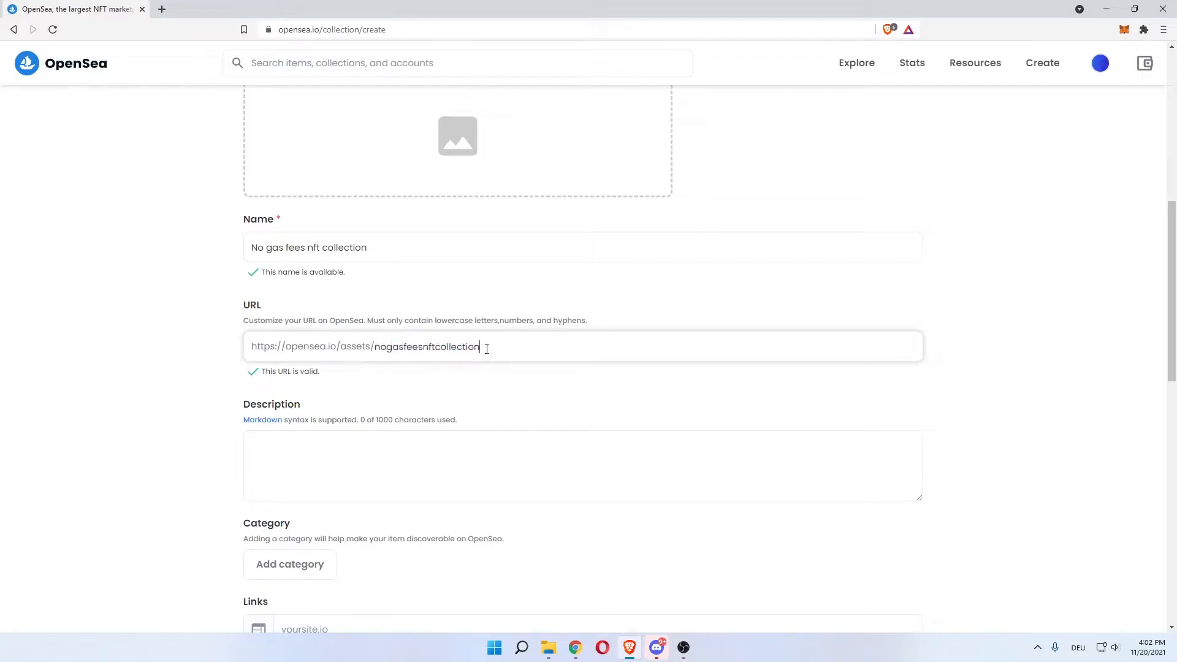
pyautogui.moveTo(500, 345); pyautogui.dragTo(335, 344)
pyautogui.click(490, 346)
pyautogui.moveTo(489, 345); pyautogui.dragTo(345, 348)
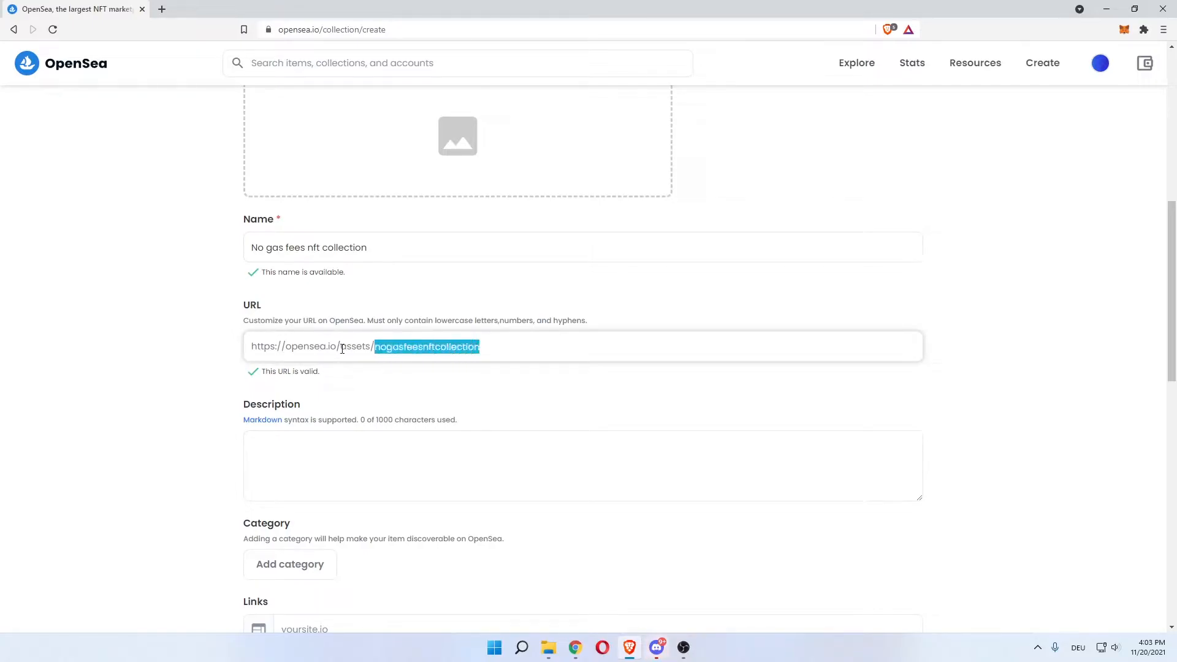
pyautogui.click(342, 387)
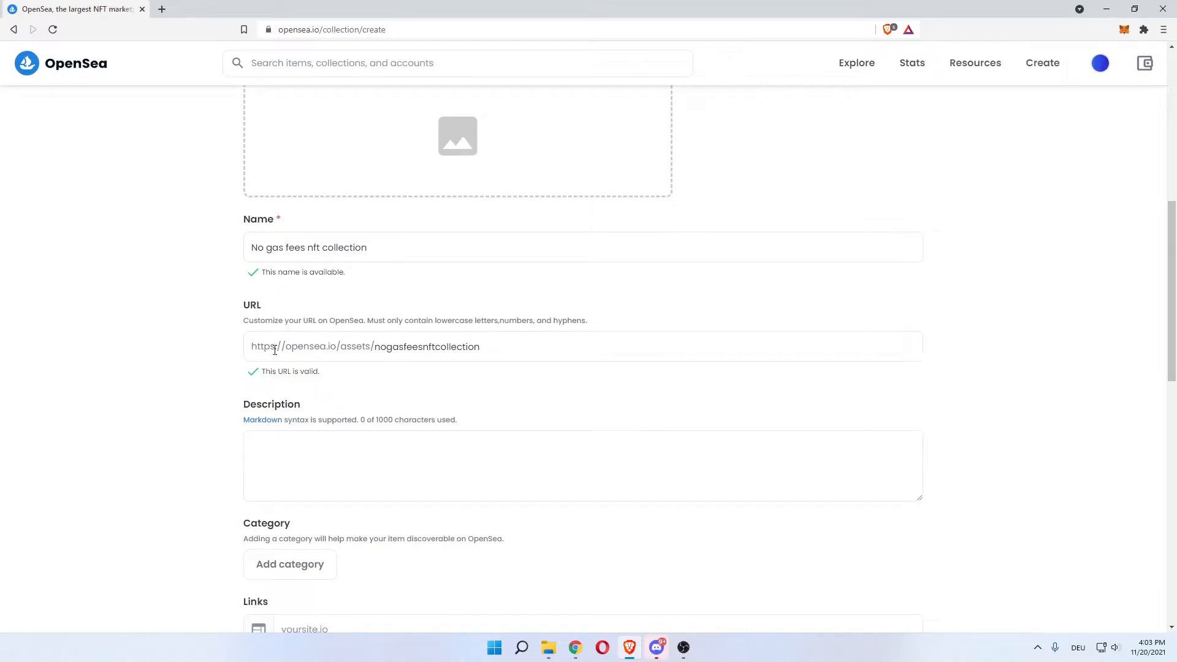
pyautogui.scroll(-1, 216, 345)
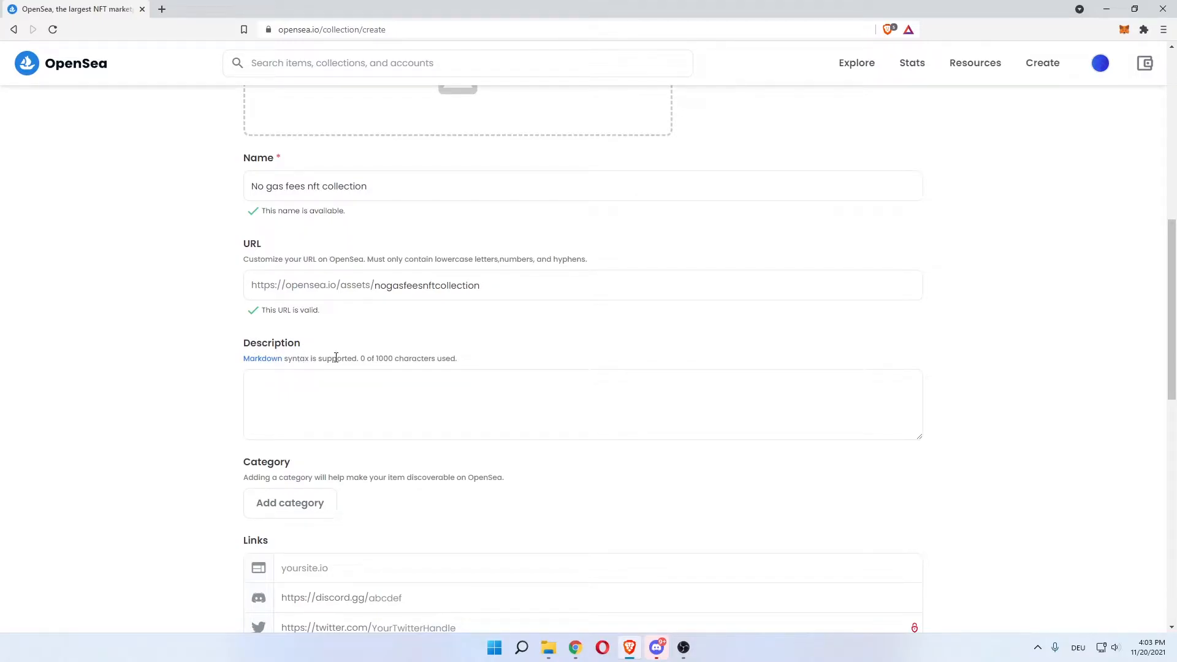
# Enter 'stickman, drawings, funny' as the collection description
pyautogui.click(258, 385)
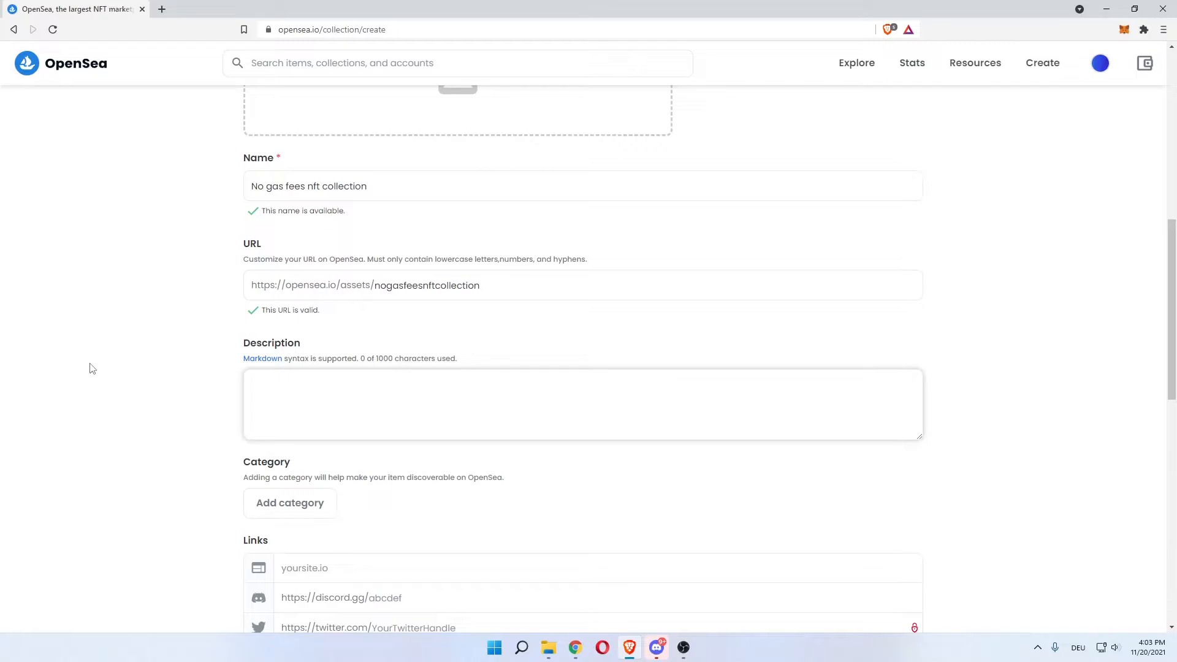
pyautogui.write('stickman, ')
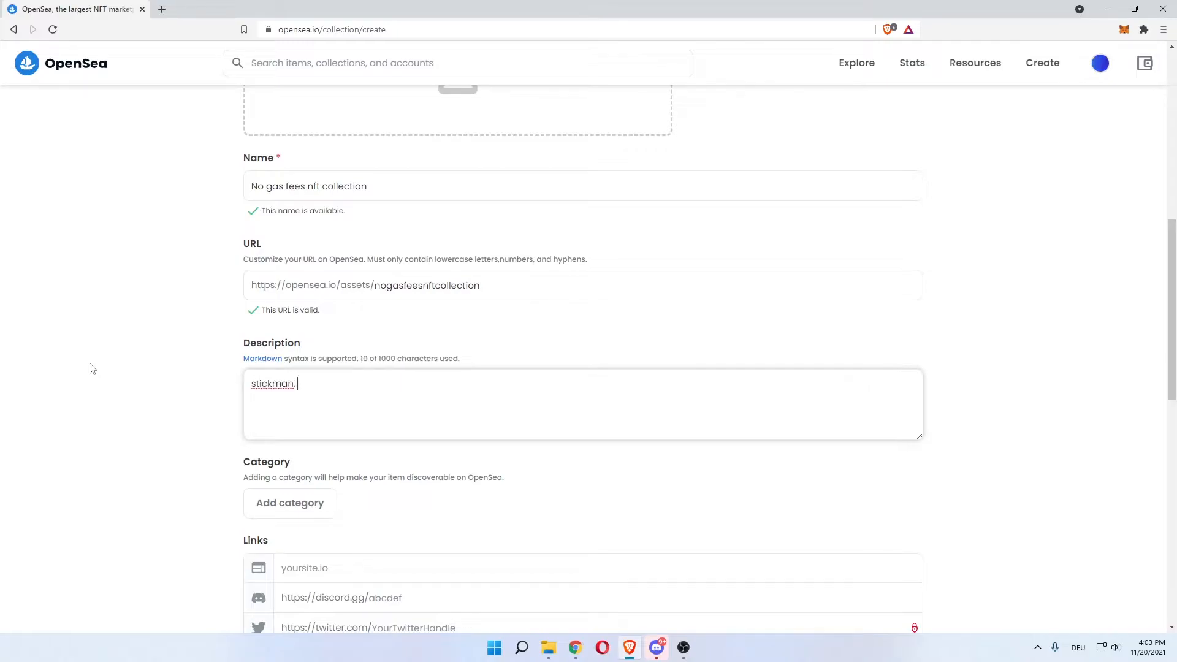
pyautogui.write('drawings, funny')
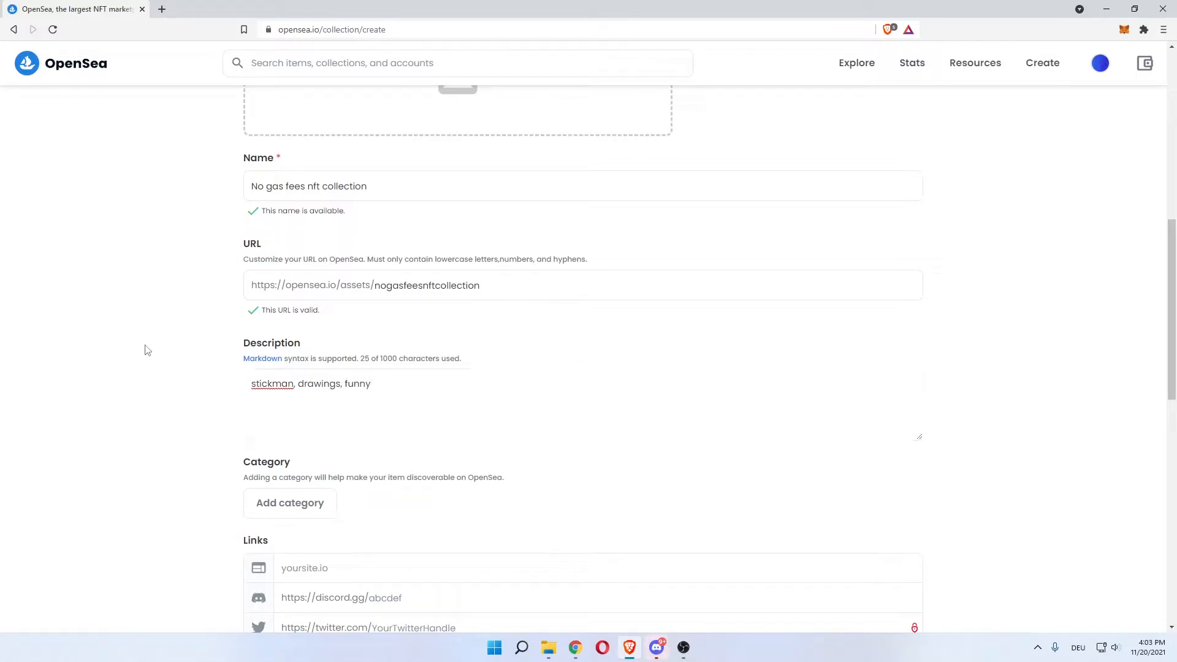
pyautogui.moveTo(420, 396)
pyautogui.mouseDown()
pyautogui.moveTo(314, 392)
pyautogui.moveTo(401, 388)
pyautogui.mouseUp()
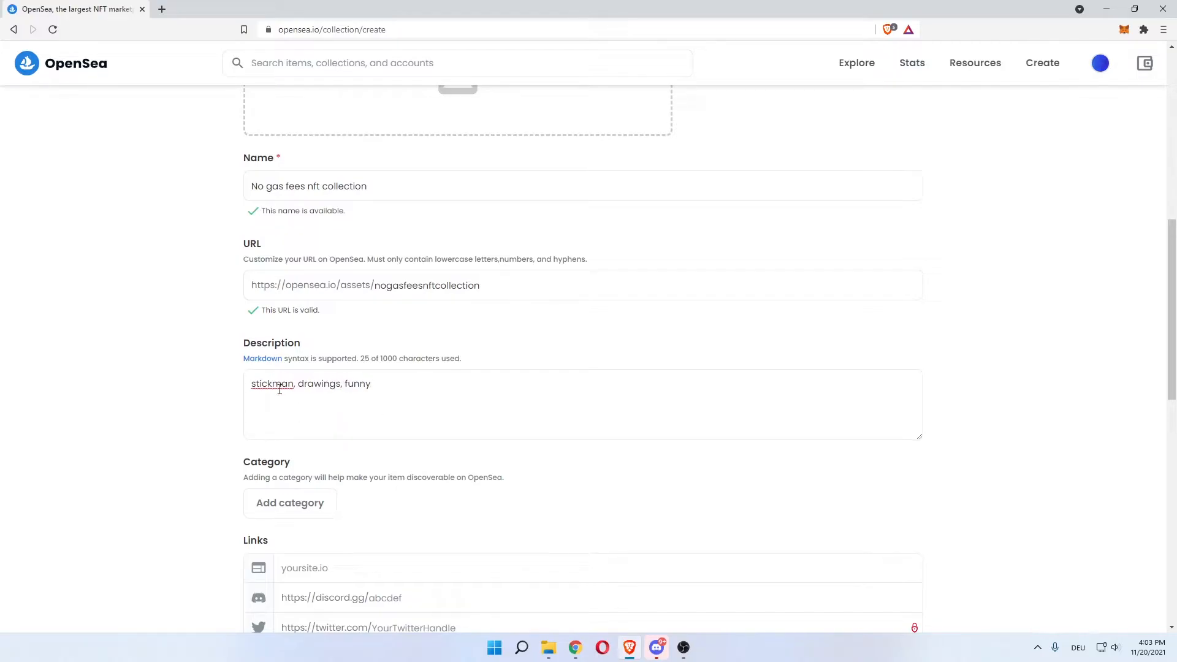
pyautogui.scroll(-2, 202, 392)
pyautogui.moveTo(263, 350)
pyautogui.mouseDown()
pyautogui.moveTo(321, 353)
pyautogui.moveTo(245, 355)
pyautogui.mouseUp()
pyautogui.click(412, 352)
# Open the category list and close it without choosing a category
pyautogui.click(314, 392)
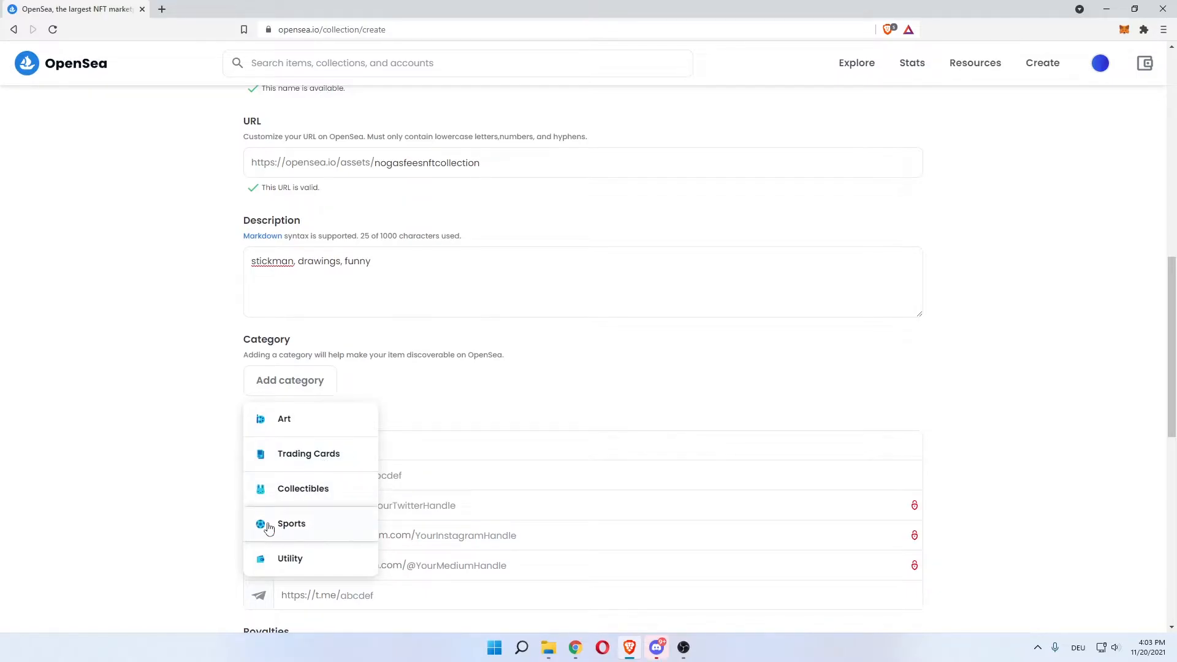
pyautogui.click(166, 444)
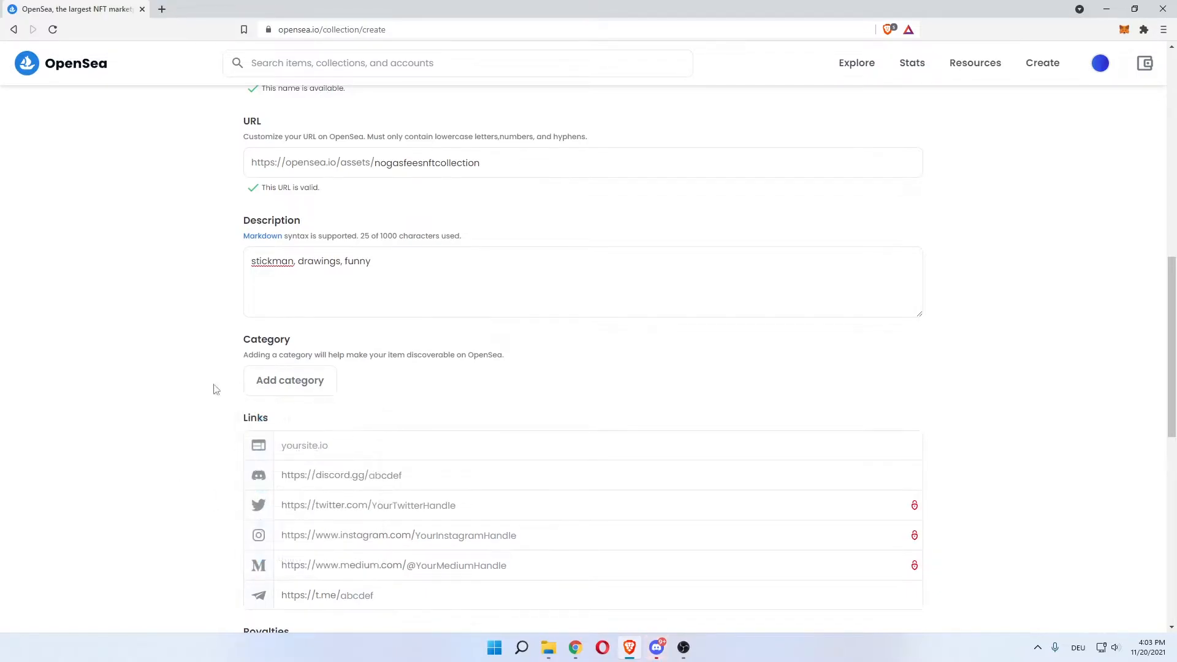
pyautogui.click(296, 383)
pyautogui.click(194, 423)
pyautogui.scroll(-2, 195, 414)
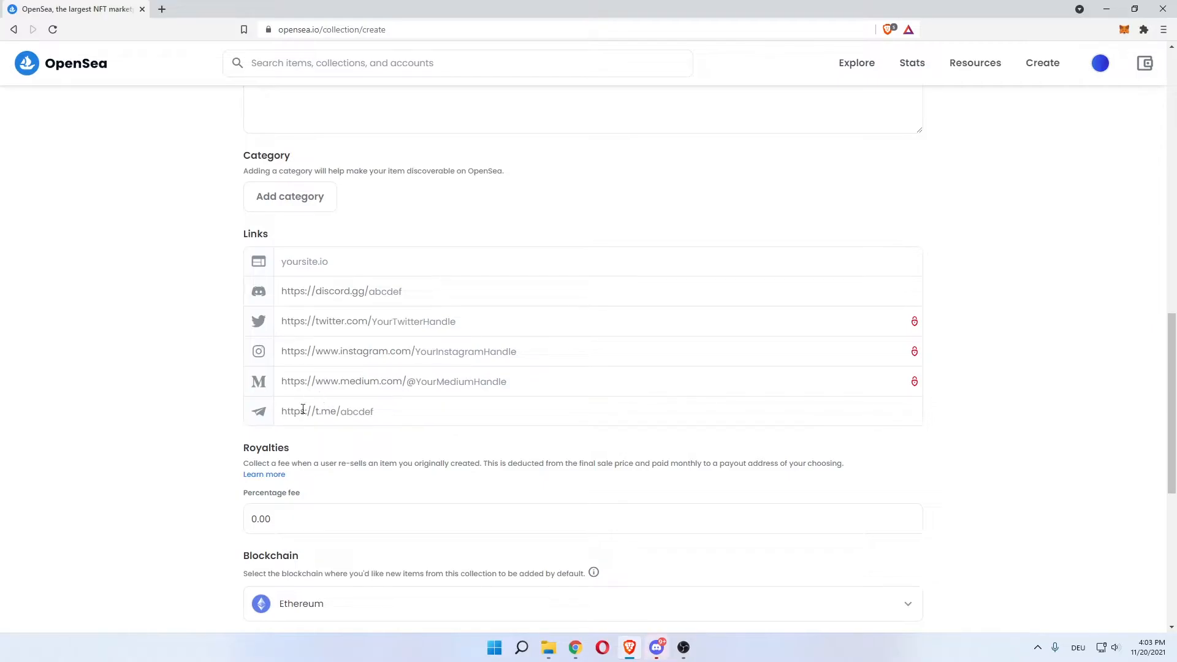
pyautogui.scroll(-2, 181, 346)
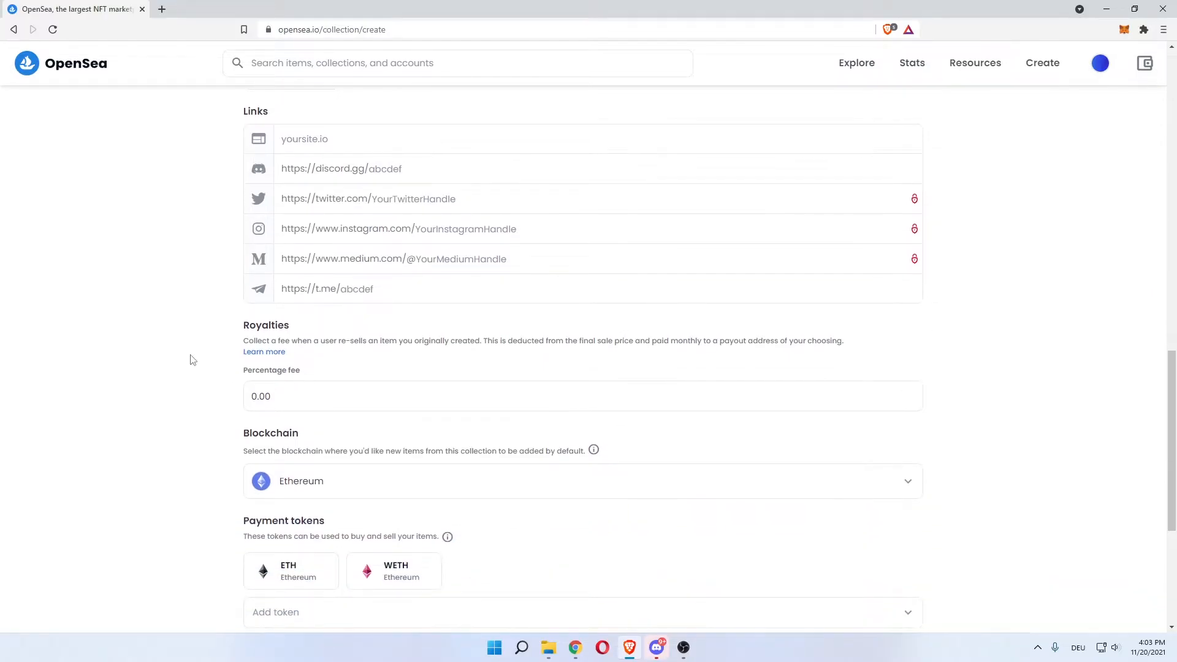
pyautogui.moveTo(243, 340); pyautogui.dragTo(450, 340)
pyautogui.click(433, 339)
pyautogui.moveTo(457, 339); pyautogui.dragTo(581, 338)
pyautogui.click(579, 337)
# Set the royalty percentage fee to 10, replacing 20 which exceeded the maximum
pyautogui.click(334, 393)
pyautogui.press('BackSpace')
pyautogui.press('BackSpace')
pyautogui.press('BackSpace')
pyautogui.press('BackSpace')
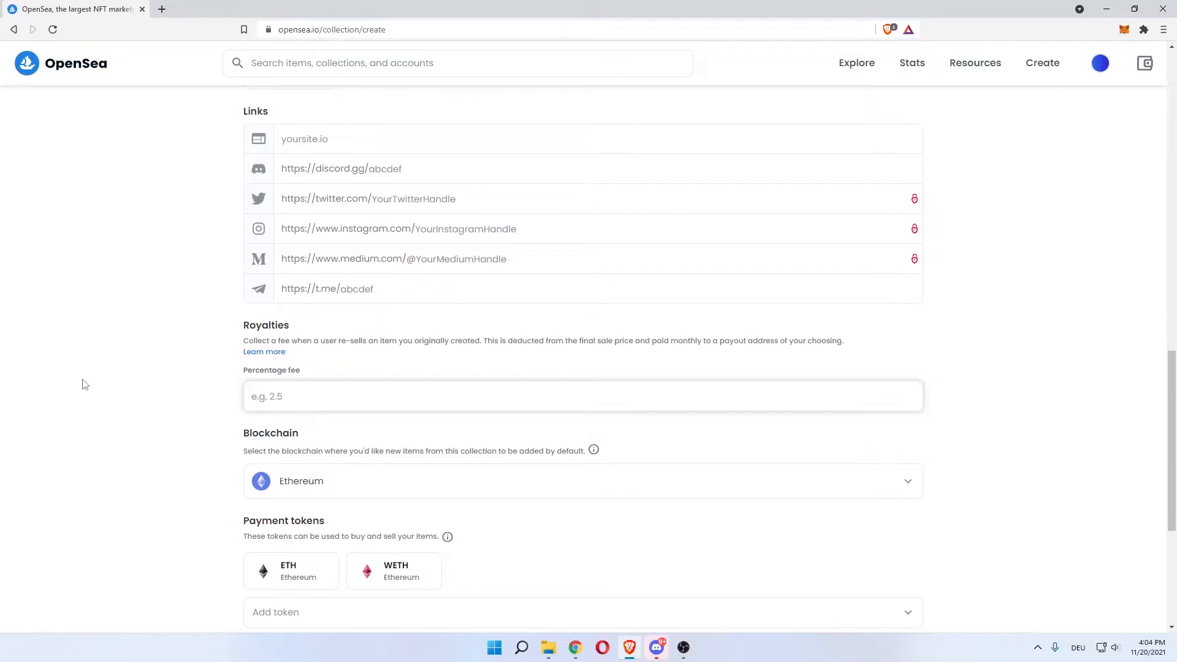
pyautogui.write('20')
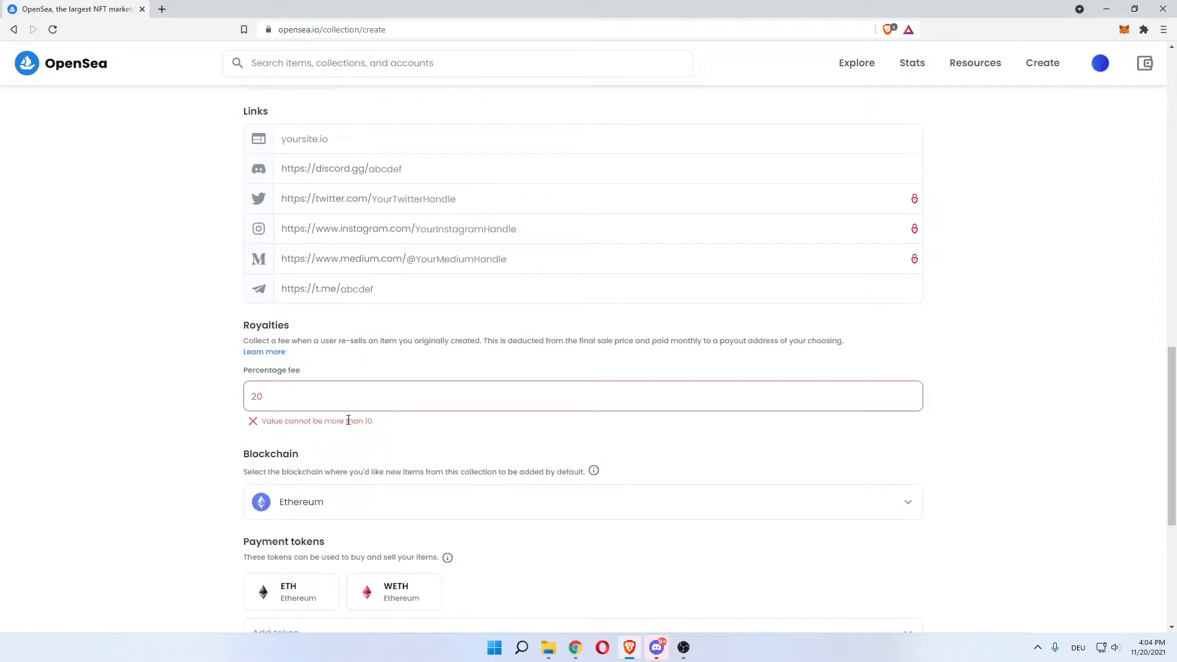
pyautogui.moveTo(376, 421); pyautogui.dragTo(374, 420)
pyautogui.click(374, 420)
pyautogui.doubleClick(278, 402)
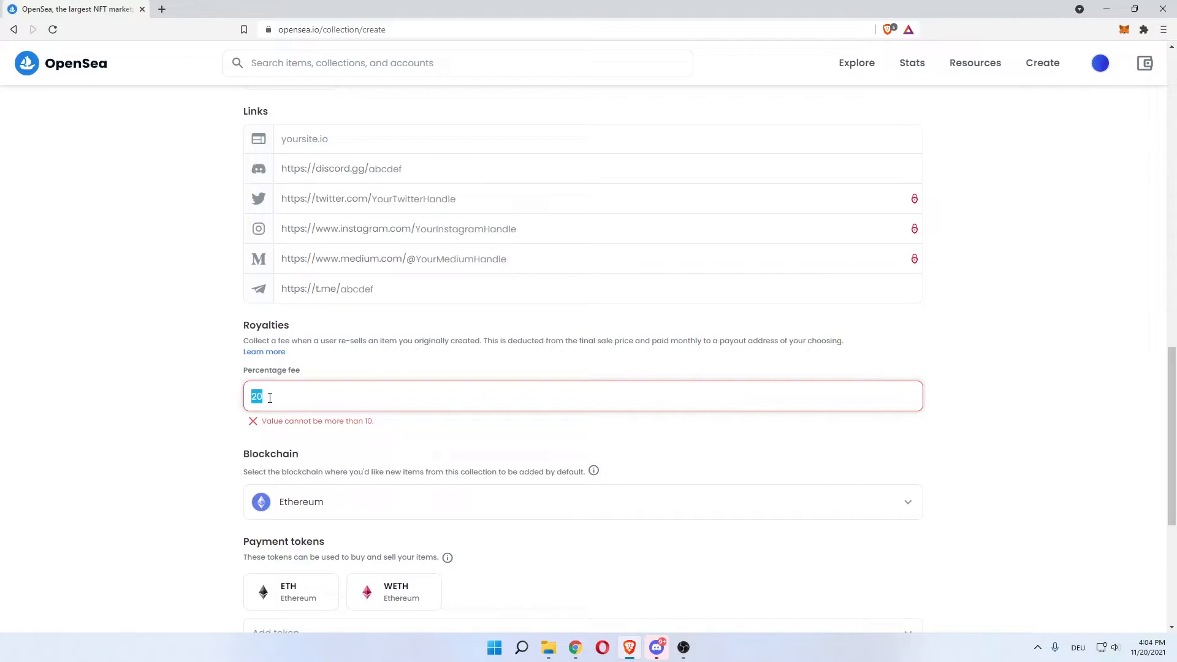
pyautogui.write('10')
pyautogui.click(216, 399)
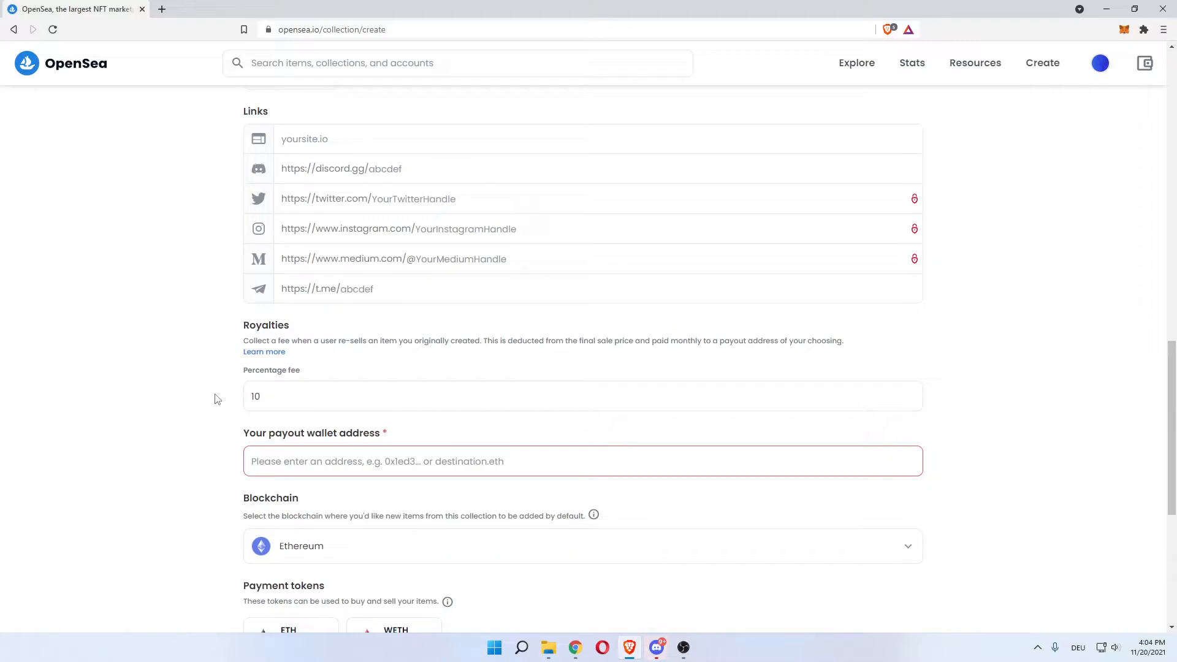
# Paste the connected wallet's address into the payout wallet address field
pyautogui.click(1120, 31)
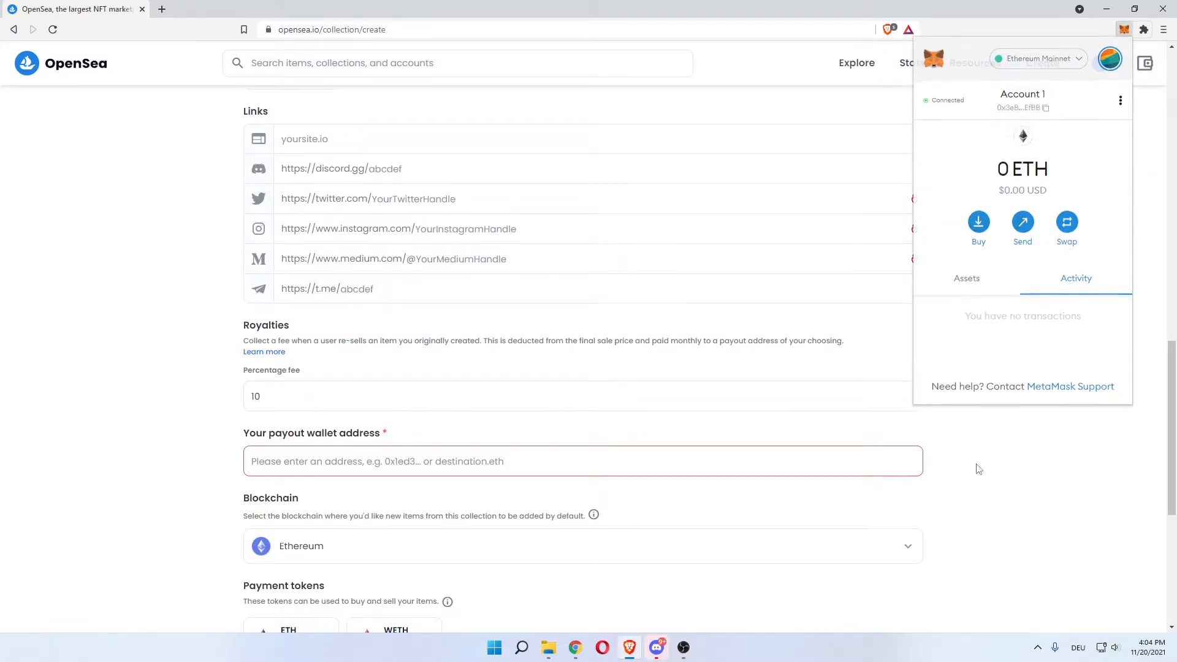
pyautogui.click(449, 462)
pyautogui.write('0x3eBcB7999a4fEE7213037e1E25fD6ac31CB4EfBB')
pyautogui.moveTo(250, 432); pyautogui.dragTo(274, 437)
pyautogui.click(274, 434)
pyautogui.moveTo(489, 454); pyautogui.dragTo(189, 462)
pyautogui.click(203, 461)
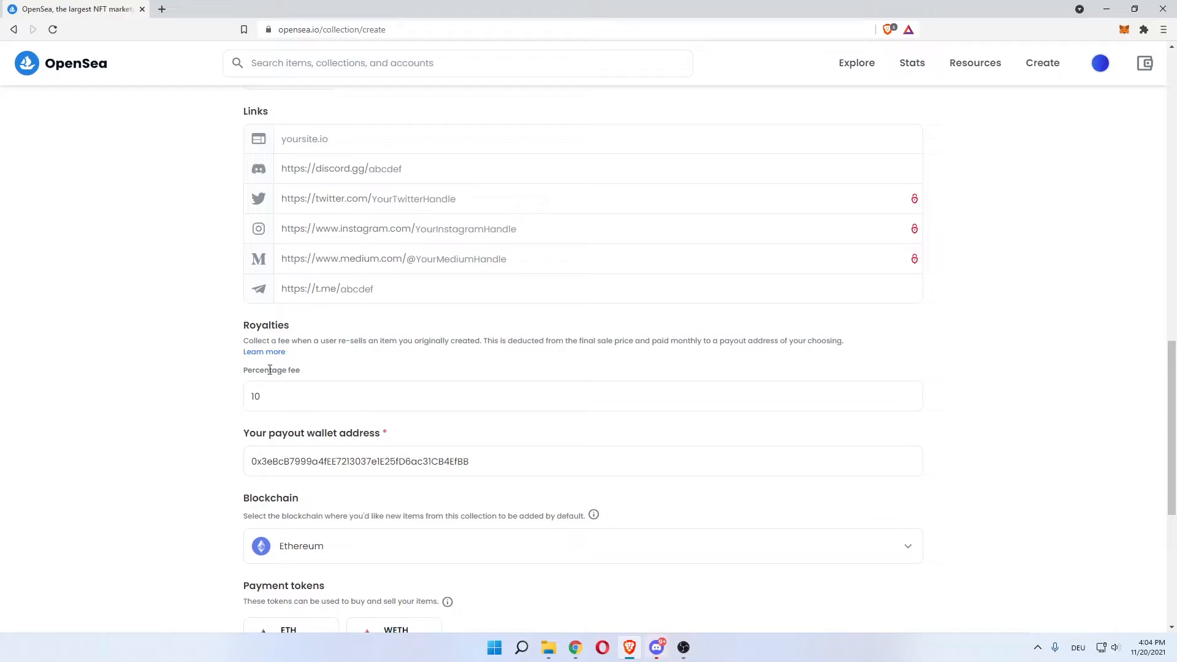
# Put the collection on the Polygon blockchain
pyautogui.scroll(-2, 159, 435)
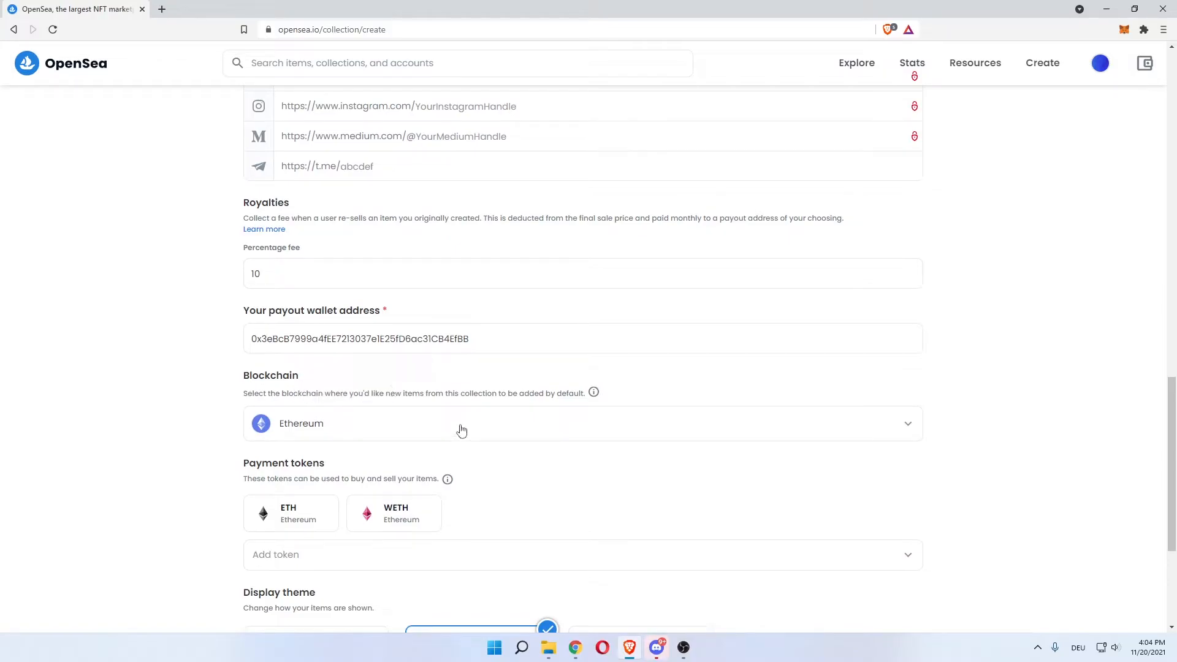
pyautogui.click(325, 419)
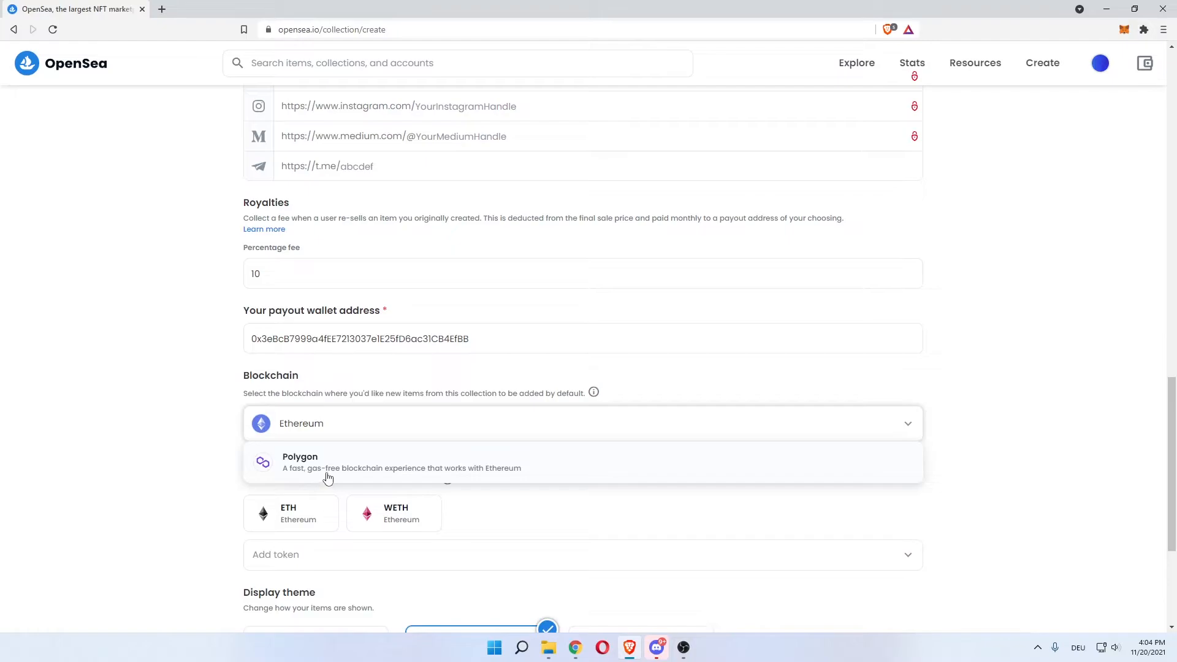
pyautogui.click(437, 477)
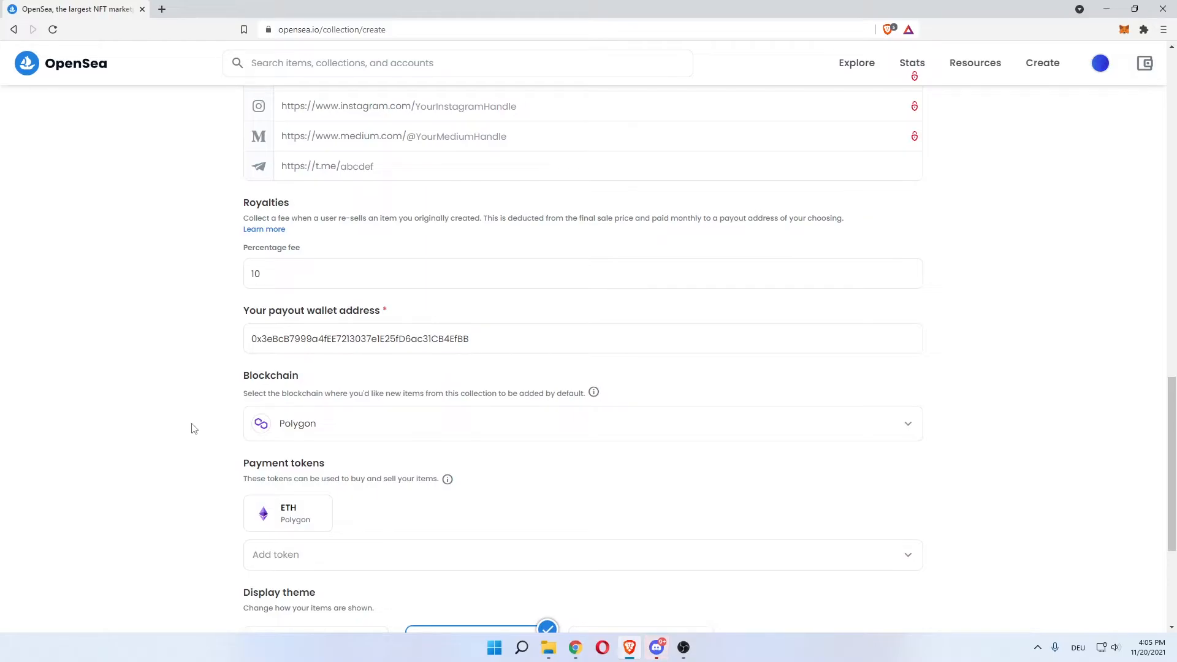
# Keep ETH on Polygon as the only payment token and review the remaining settings
pyautogui.scroll(-2, 194, 428)
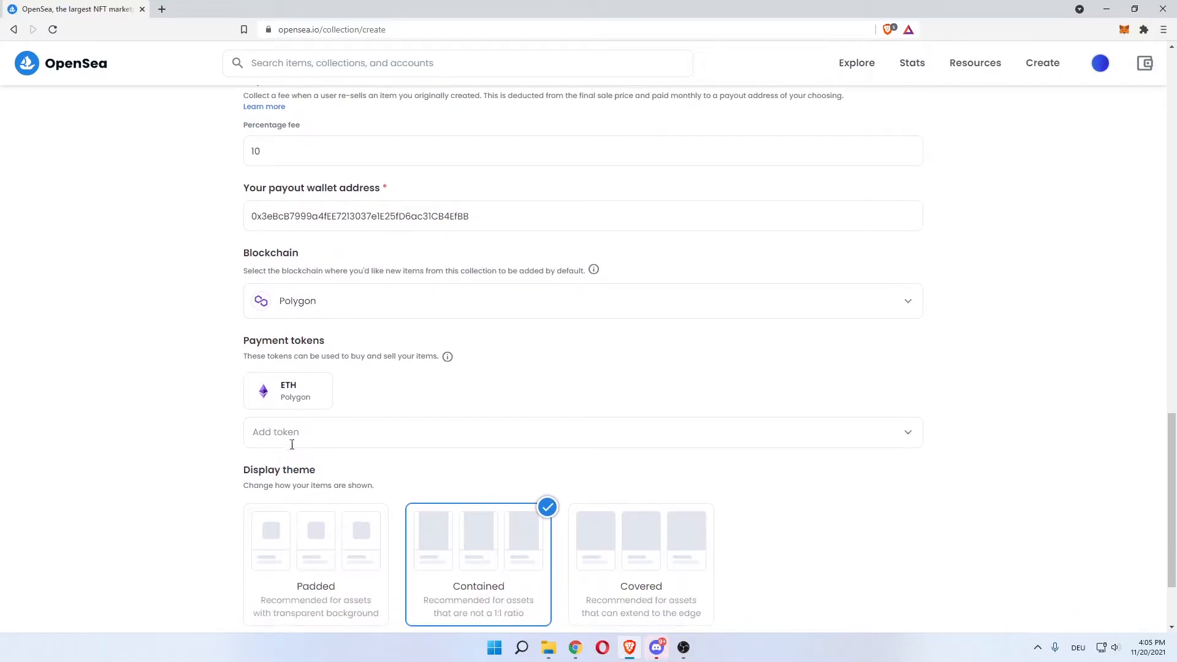
pyautogui.moveTo(261, 341); pyautogui.dragTo(312, 342)
pyautogui.click(394, 436)
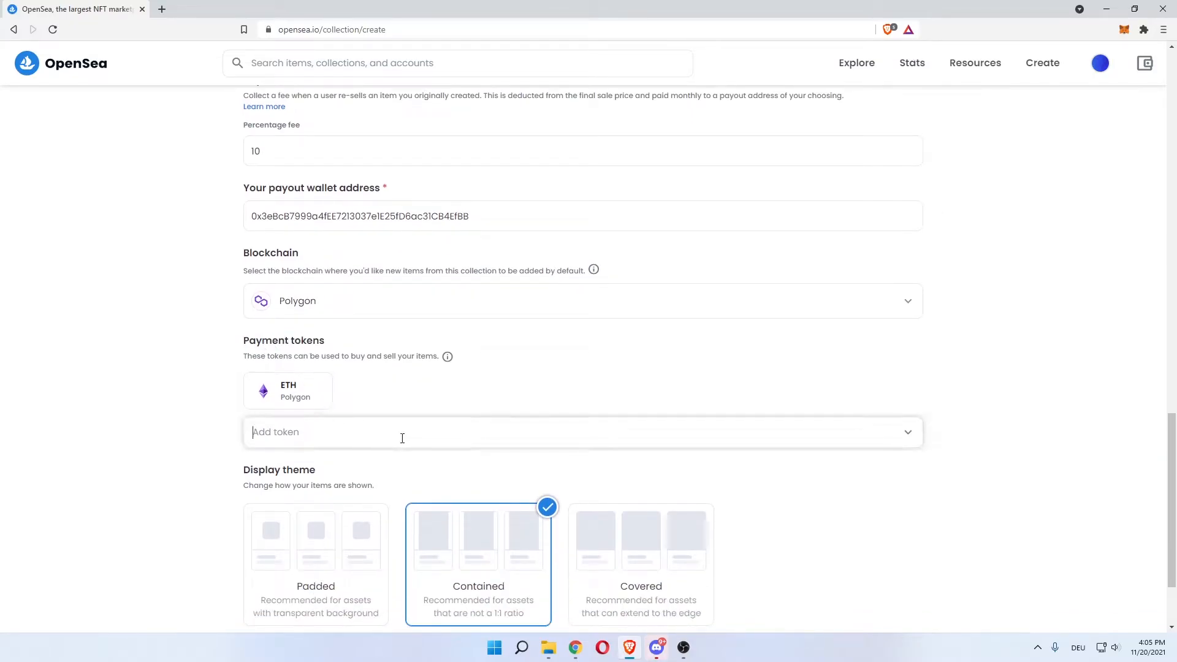
pyautogui.click(903, 438)
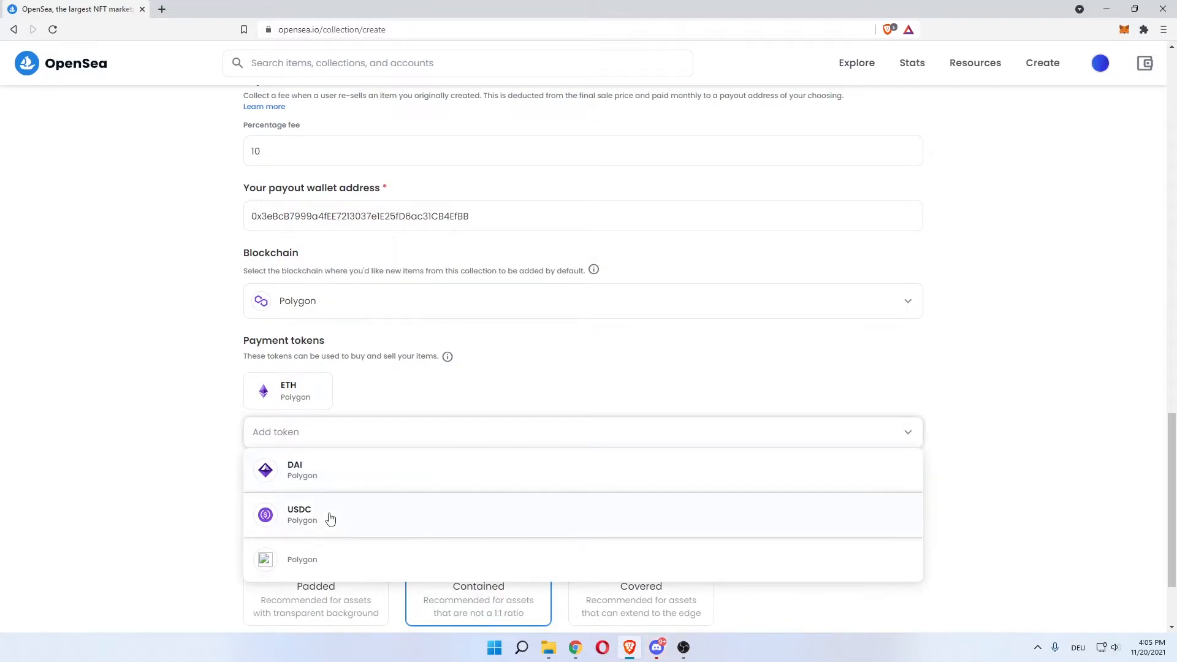
pyautogui.click(295, 384)
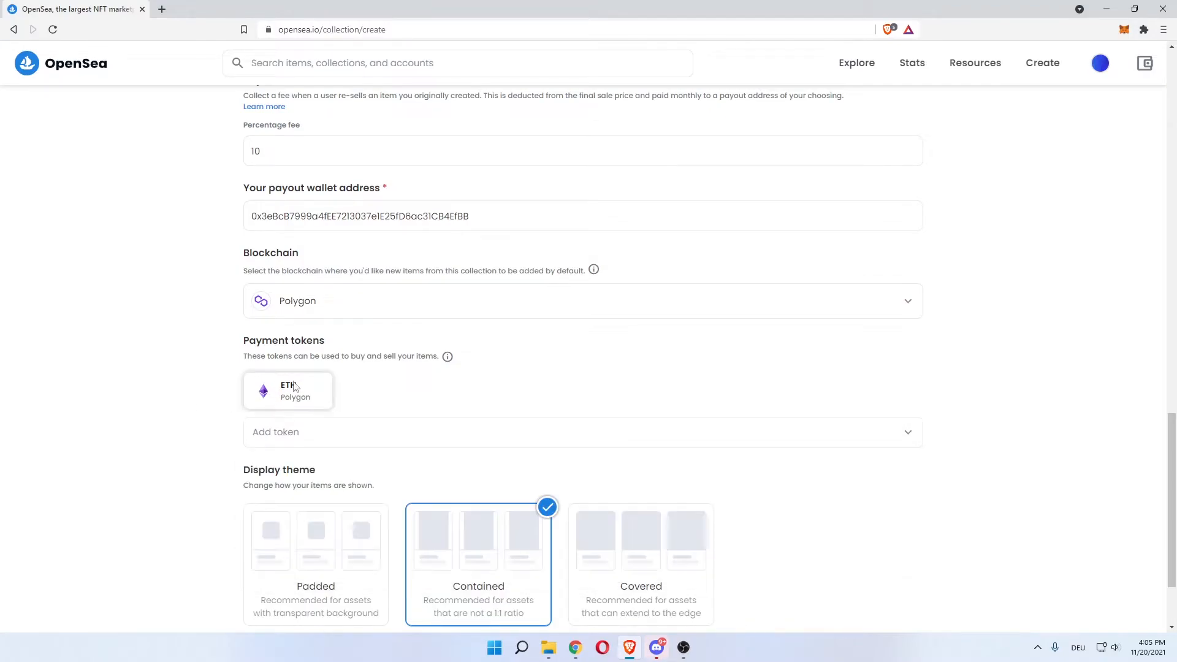
pyautogui.scroll(-2, 166, 403)
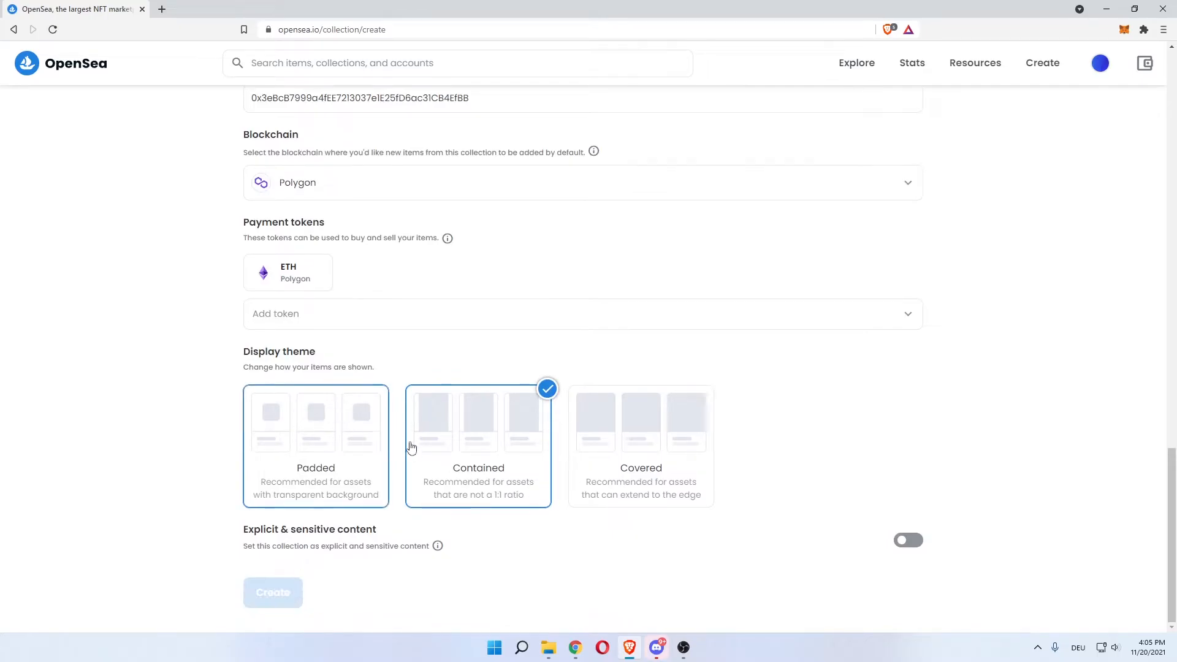
pyautogui.scroll(5, 211, 487)
pyautogui.scroll(15, 207, 488)
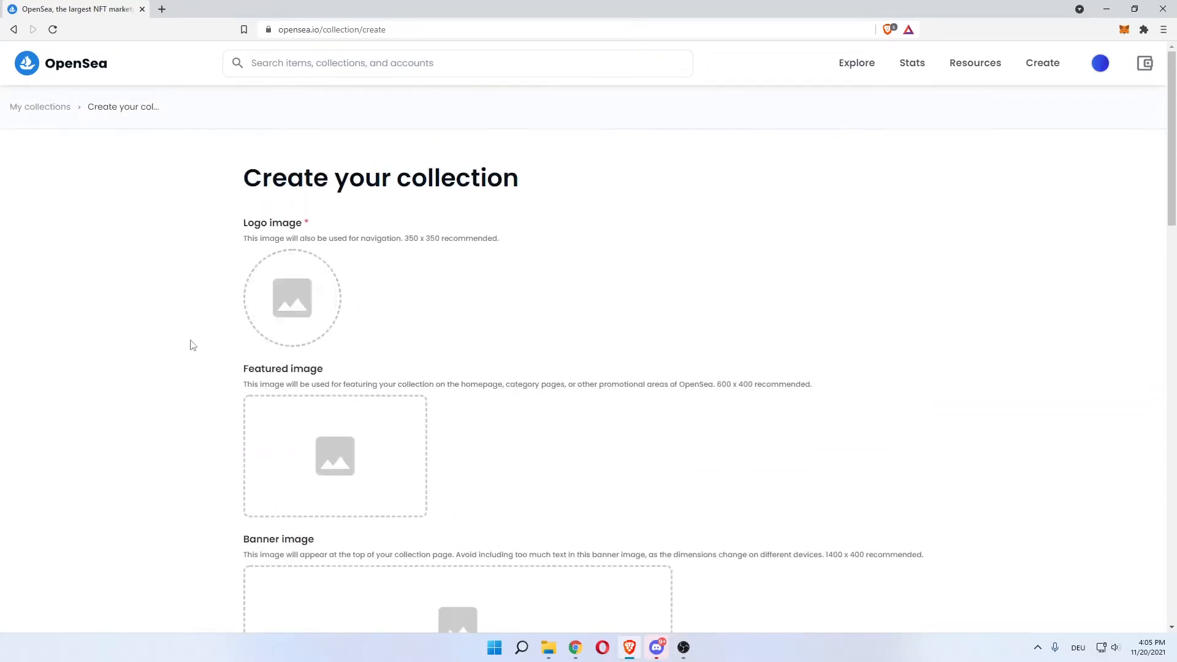
pyautogui.scroll(-10, 131, 318)
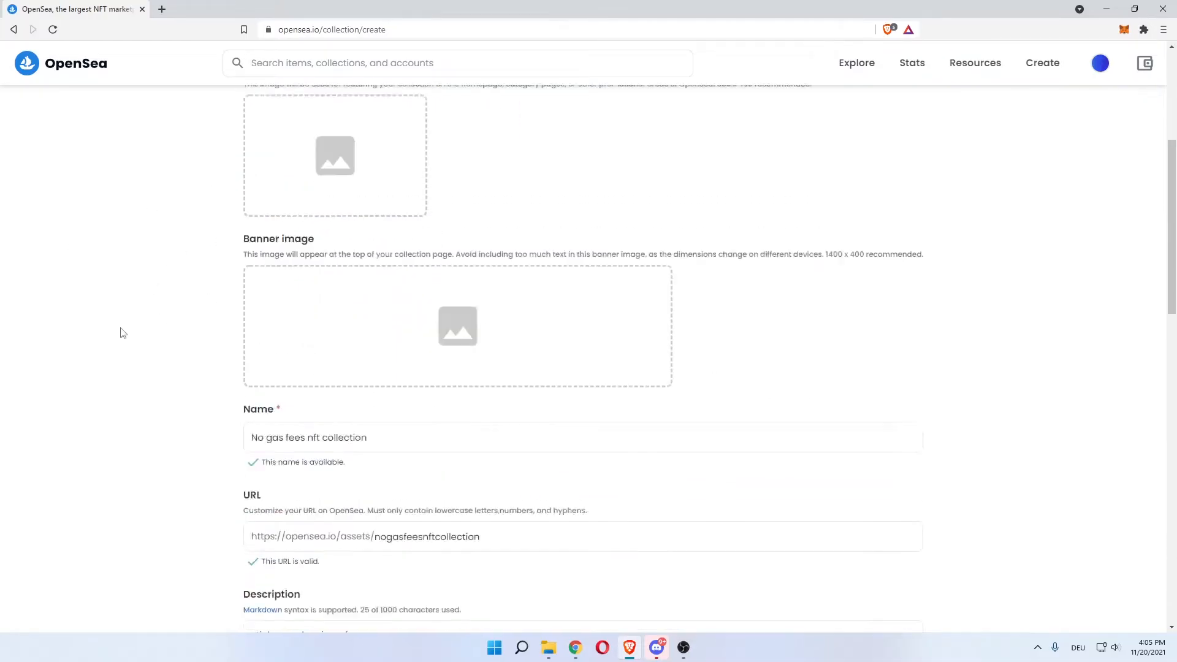
pyautogui.scroll(-10, 151, 361)
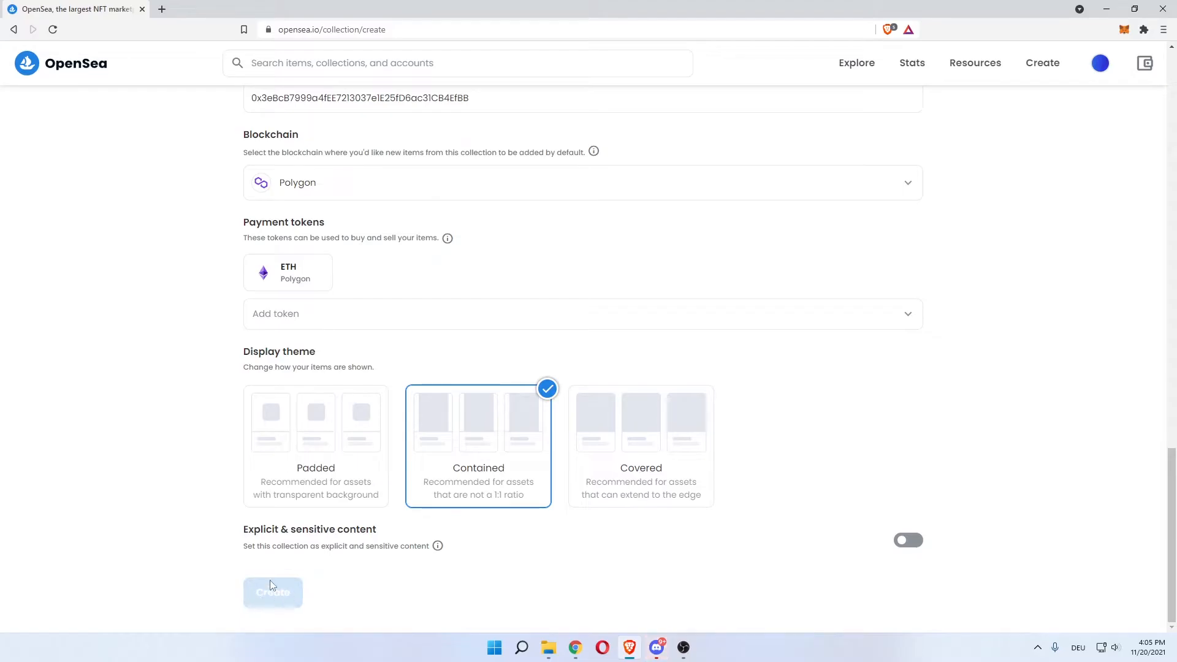
pyautogui.scroll(15, 210, 549)
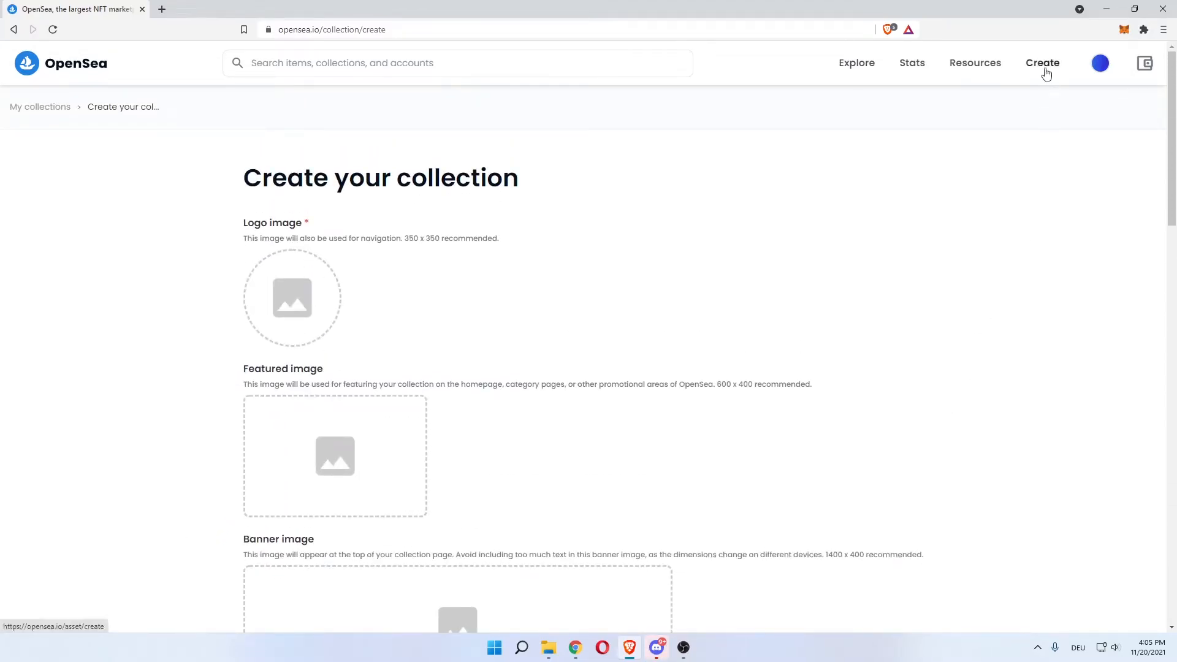
# Open the Create new item form and scroll through its fields
pyautogui.click(1046, 74)
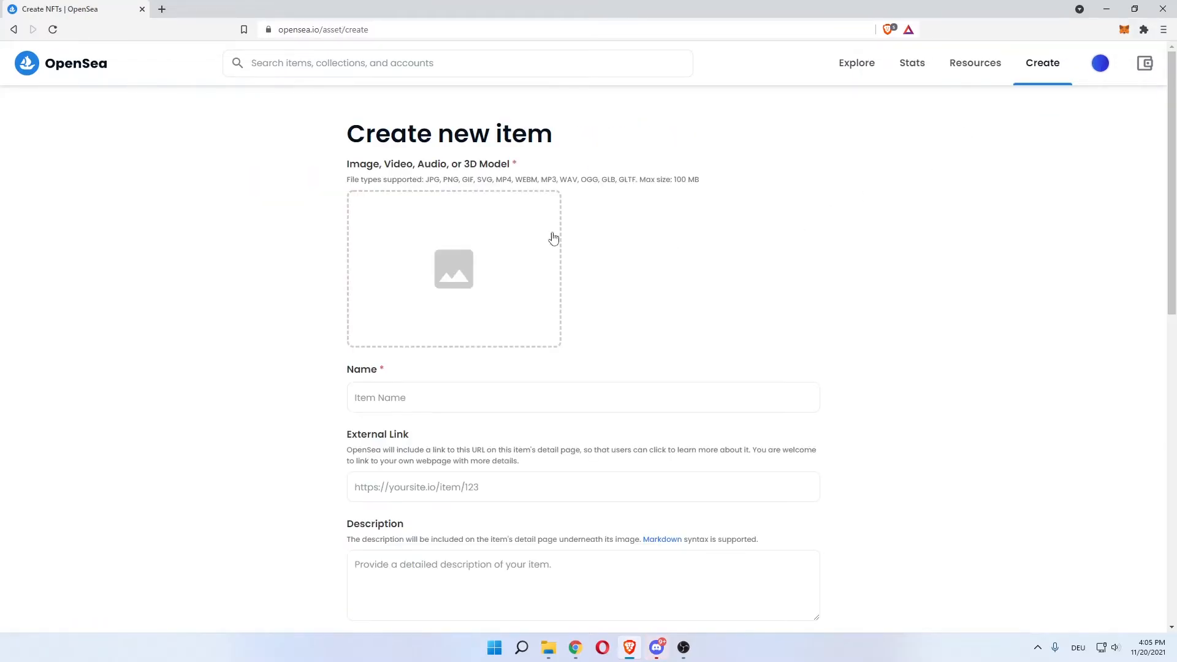
pyautogui.moveTo(347, 140); pyautogui.dragTo(489, 140)
pyautogui.moveTo(570, 133); pyautogui.dragTo(347, 133)
pyautogui.click(292, 164)
pyautogui.scroll(-1, 223, 231)
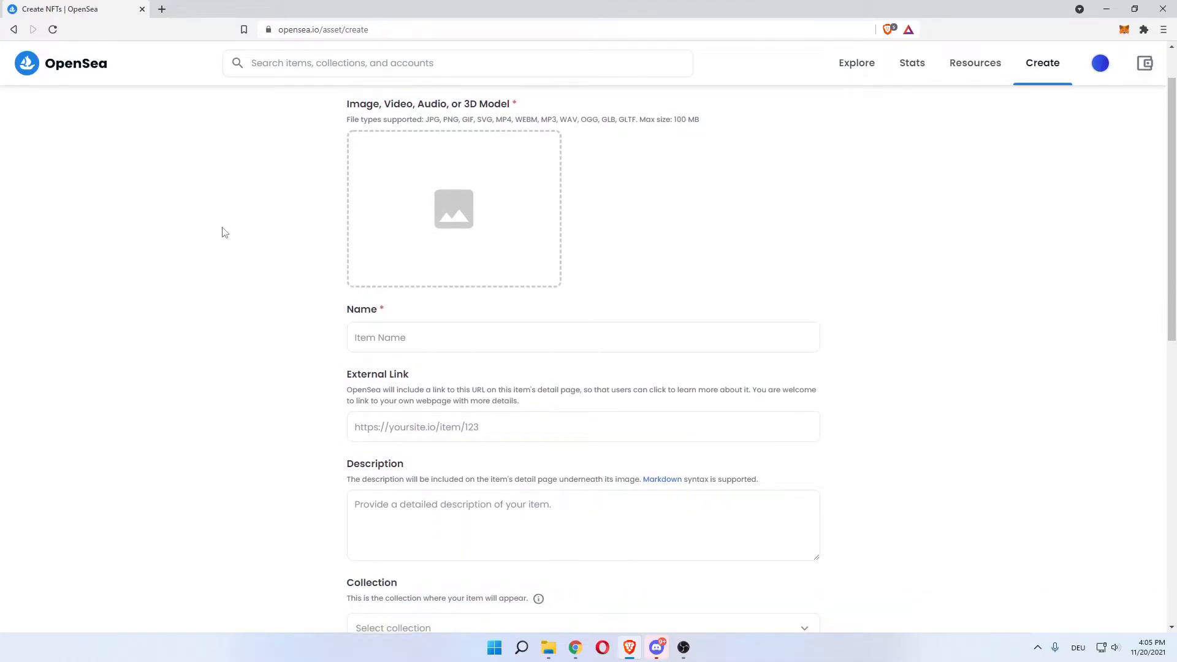
pyautogui.scroll(1, 233, 230)
pyautogui.scroll(-4, 266, 223)
pyautogui.scroll(-1, 266, 223)
# Find the Collection dropdown empty, then drop artwork files onto the upload box, rejected as too many
pyautogui.click(804, 383)
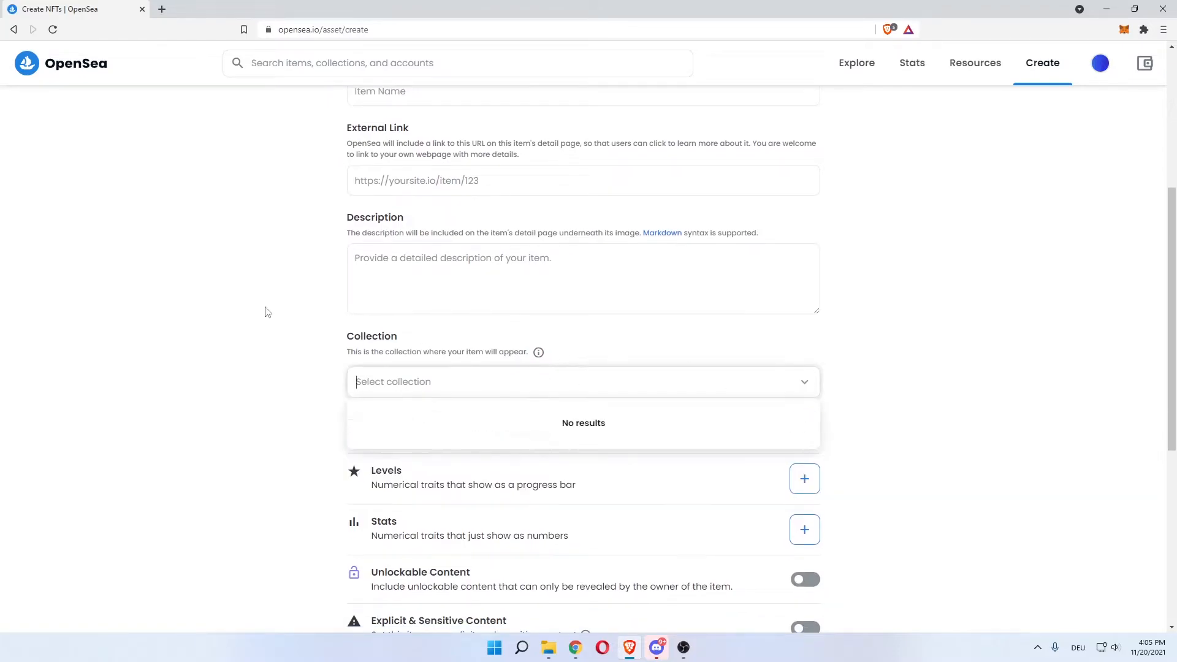
pyautogui.click(282, 344)
pyautogui.click(799, 392)
pyautogui.click(276, 307)
pyautogui.scroll(5, 278, 307)
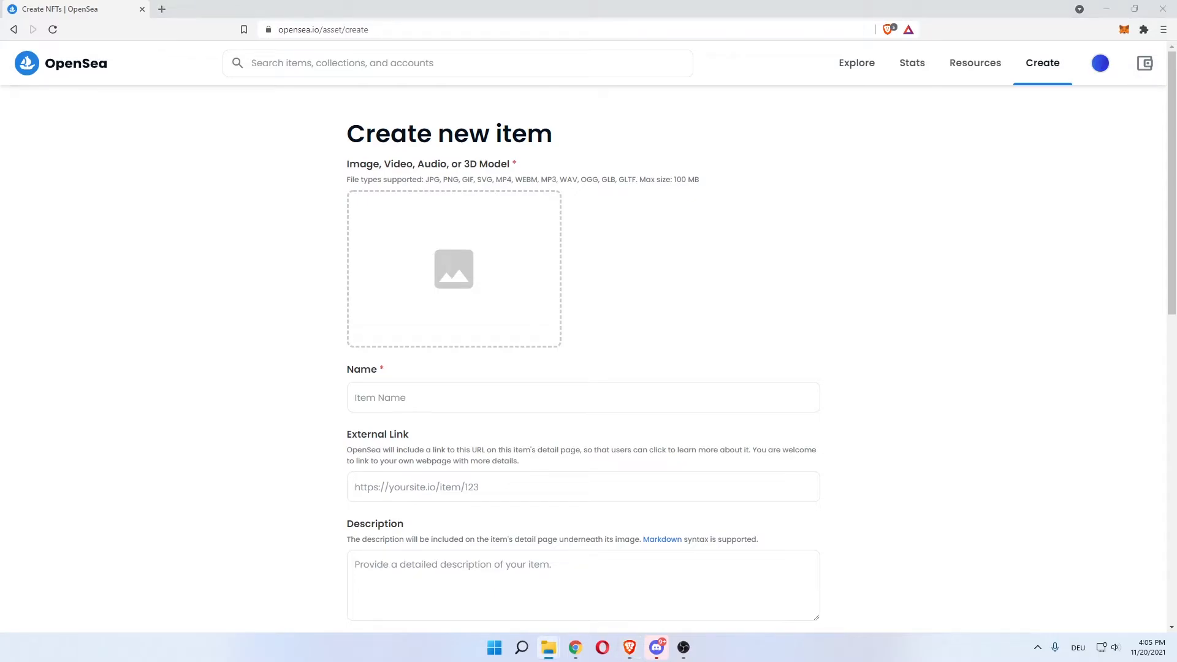
pyautogui.moveTo(604, 199); pyautogui.dragTo(491, 257)
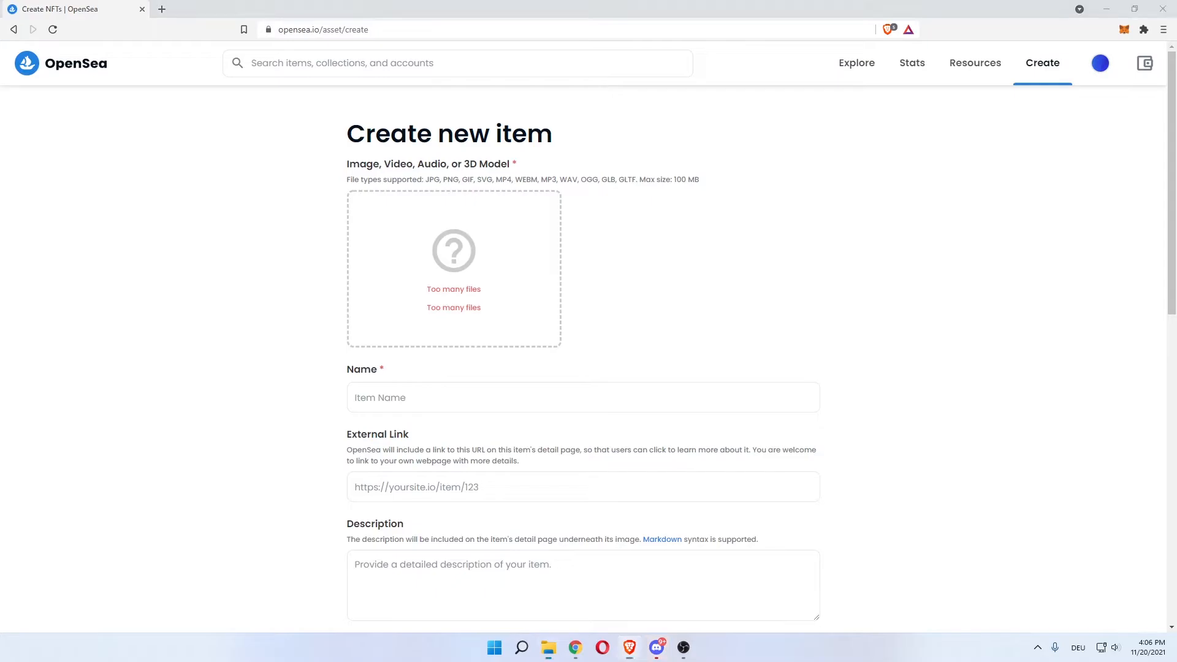
# Upload the cyan house drawing, name the item 'no gas fee nft 1', leave External link empty
pyautogui.moveTo(603, 199)
pyautogui.mouseDown()
pyautogui.moveTo(488, 214)
pyautogui.moveTo(458, 234)
pyautogui.mouseUp()
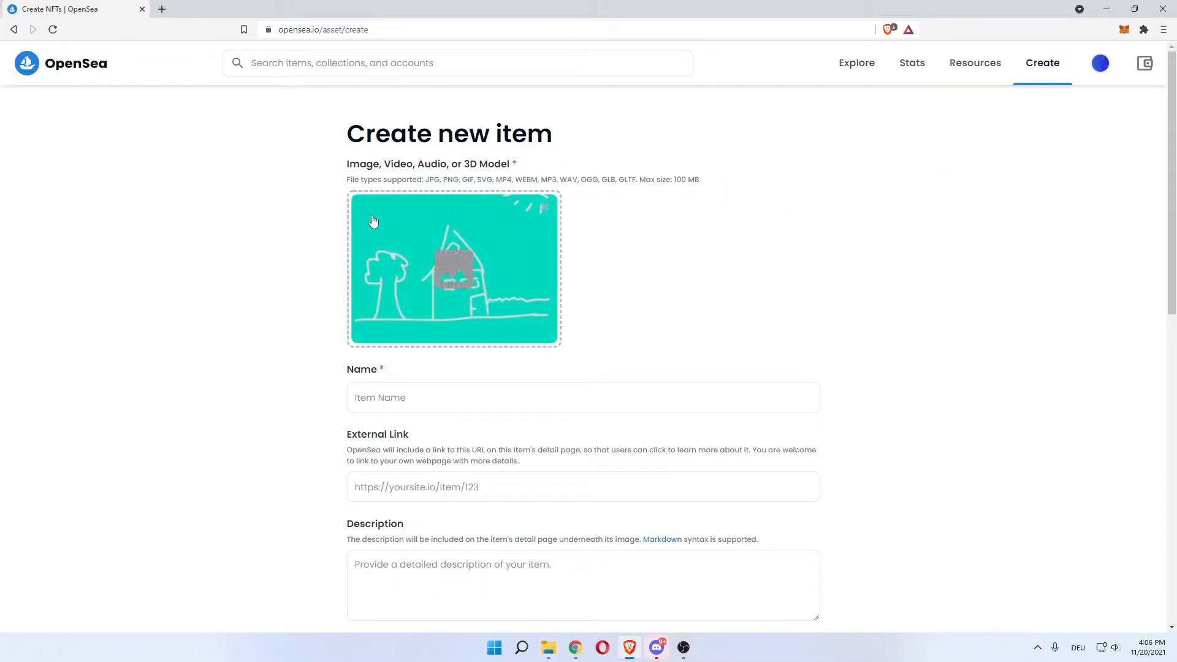
pyautogui.scroll(-1, 276, 258)
pyautogui.click(399, 329)
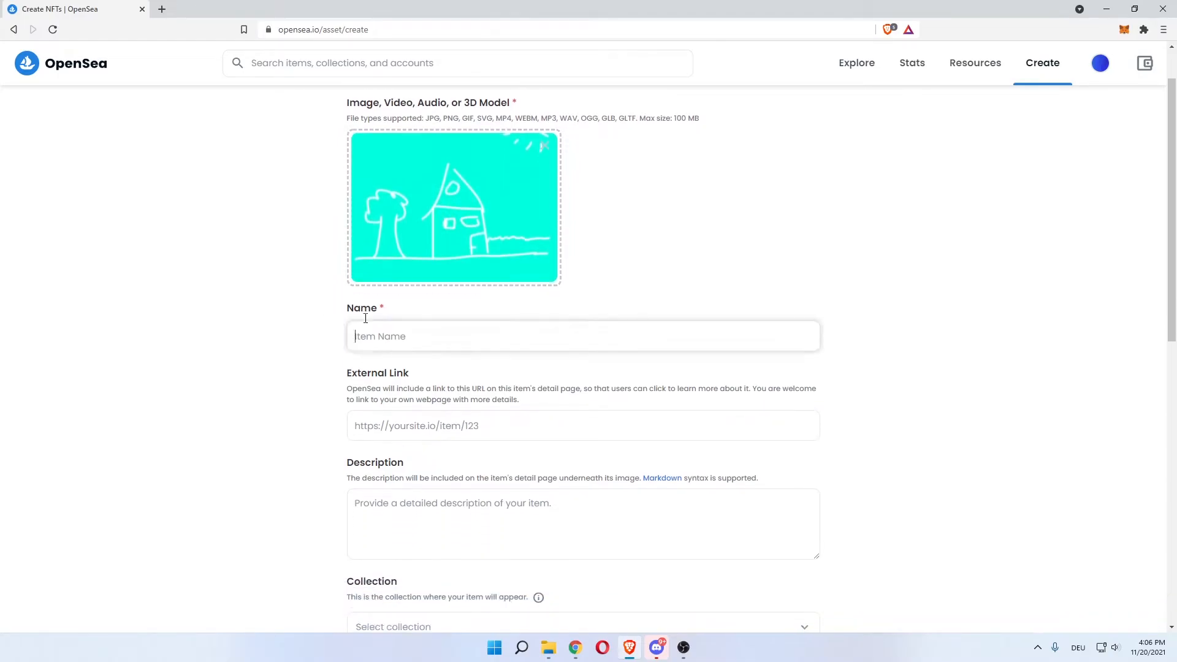
pyautogui.write('no ')
pyautogui.write('fe')
pyautogui.press('BackSpace')
pyautogui.write('fee')
pyautogui.press('BackSpace')
pyautogui.press('BackSpace')
pyautogui.write('gas fee nft')
pyautogui.click(161, 293)
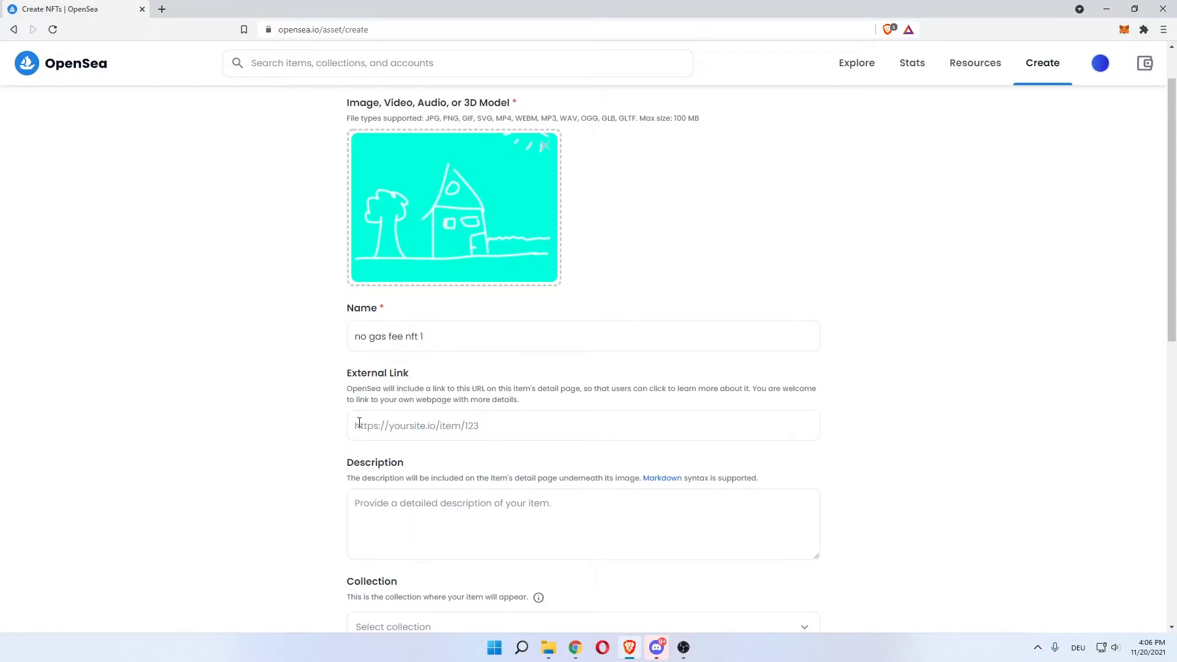
pyautogui.click(505, 424)
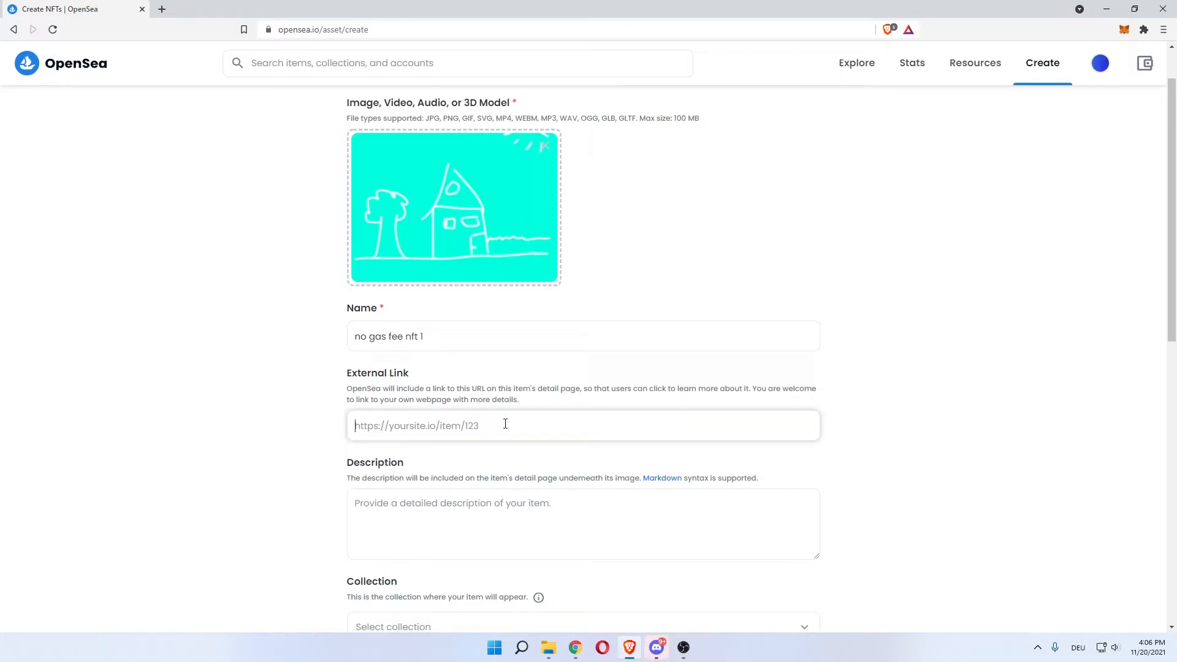
pyautogui.click(329, 427)
# Copy the item name 'no gas fee nft 1' into the Description field
pyautogui.scroll(-2, 239, 338)
pyautogui.click(408, 395)
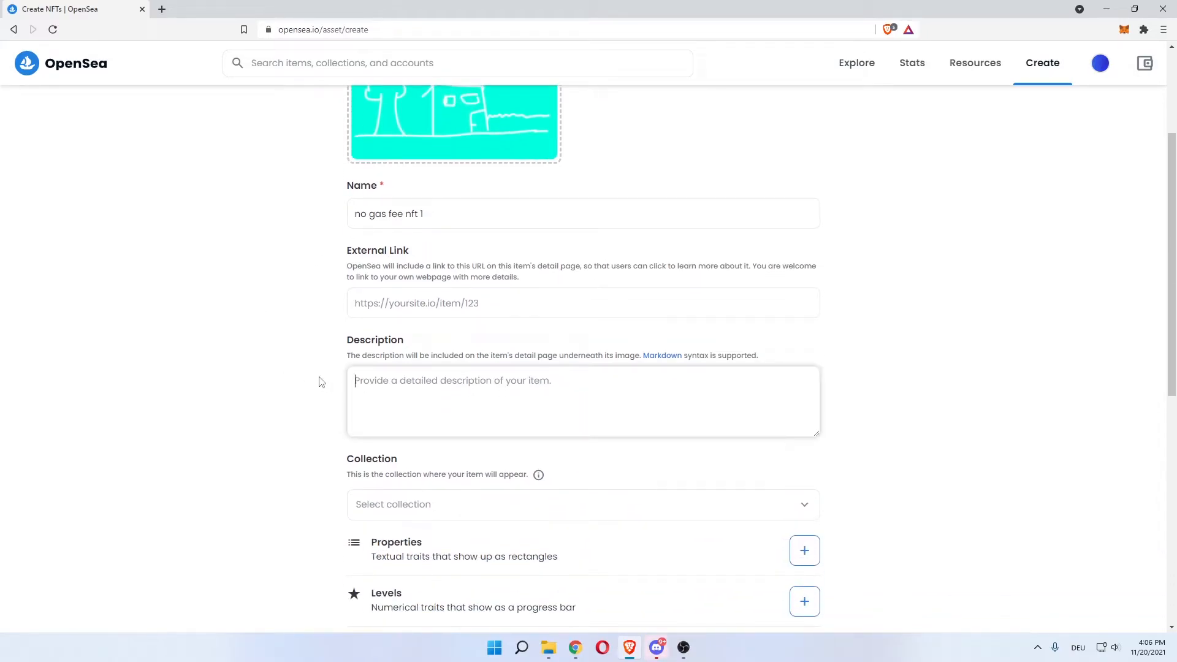
pyautogui.tripleClick(444, 215)
pyautogui.hotkey('ctrl', 'c')
pyautogui.click(407, 381)
pyautogui.hotkey('ctrl', 'v')
# Open the Collection dropdown, find it empty, and close it
pyautogui.scroll(-3, 264, 367)
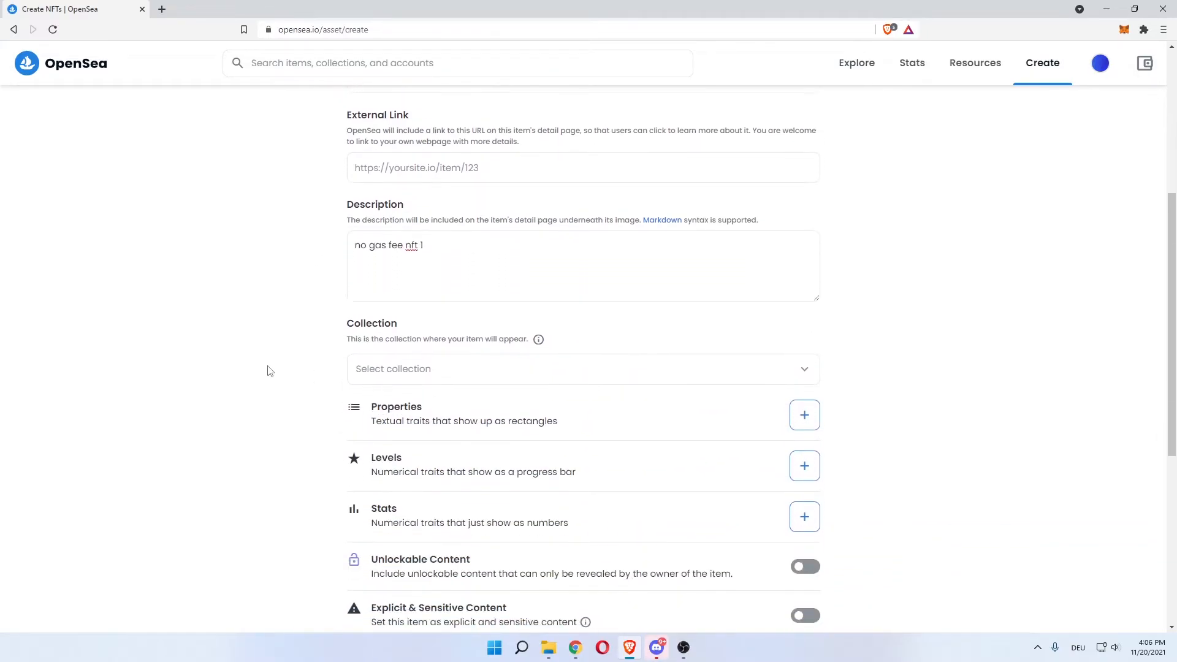
pyautogui.click(709, 328)
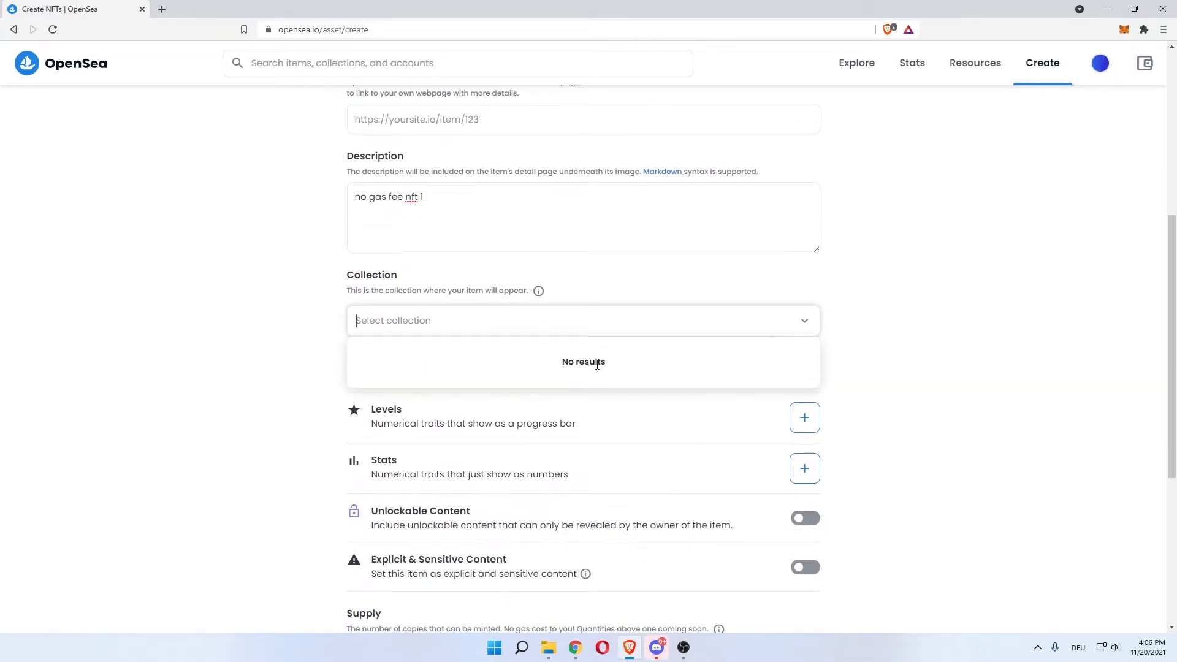
pyautogui.click(268, 349)
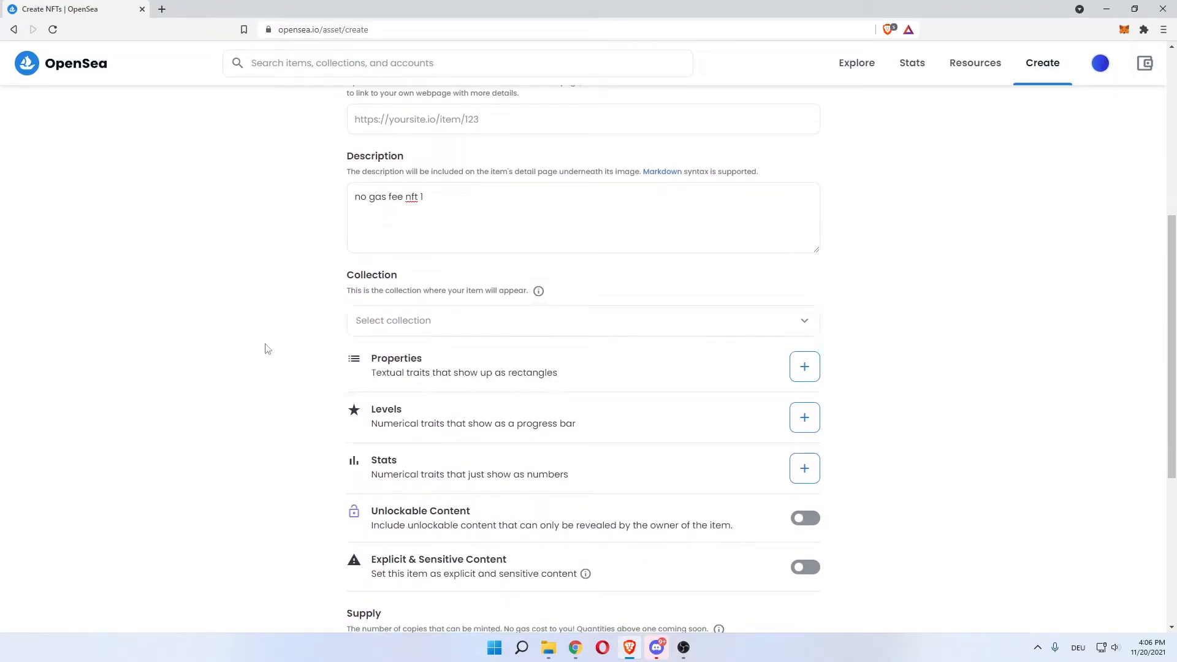
pyautogui.scroll(-1, 288, 360)
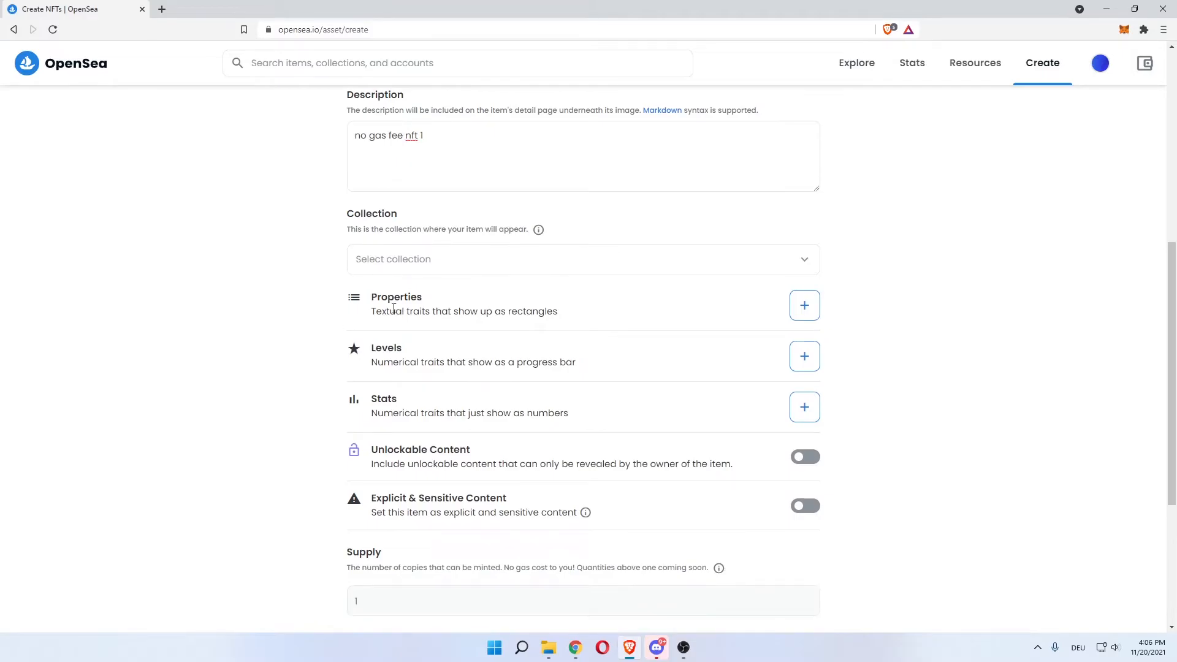
pyautogui.moveTo(387, 312); pyautogui.dragTo(516, 311)
pyautogui.click(804, 305)
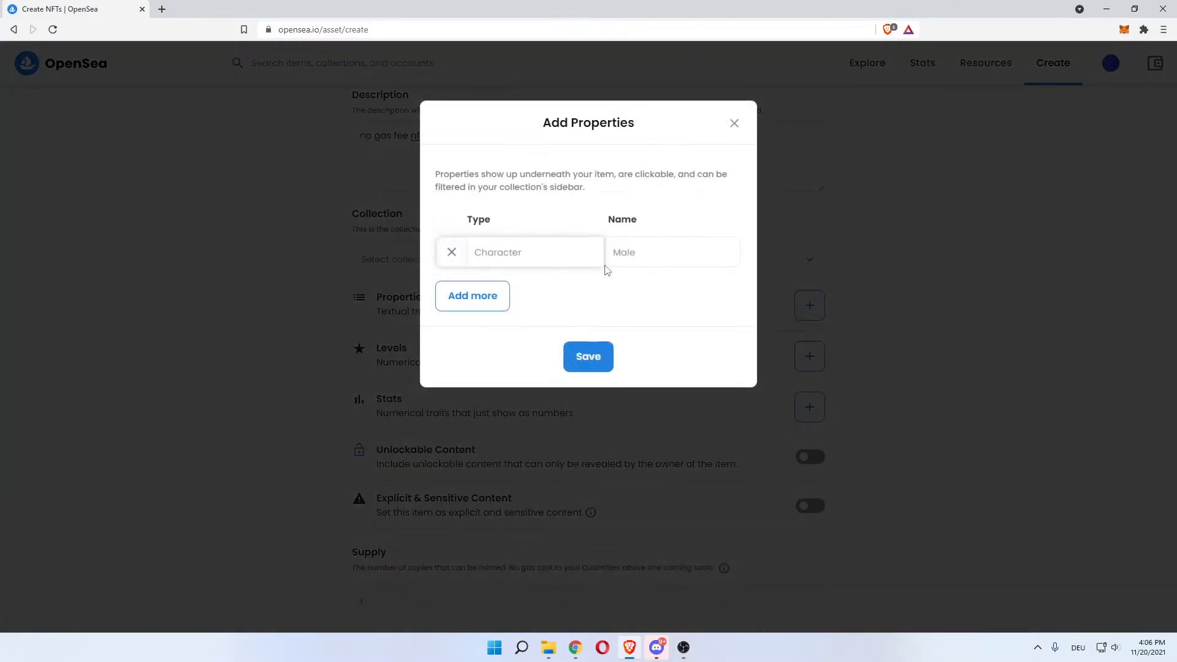
pyautogui.click(484, 297)
pyautogui.click(475, 340)
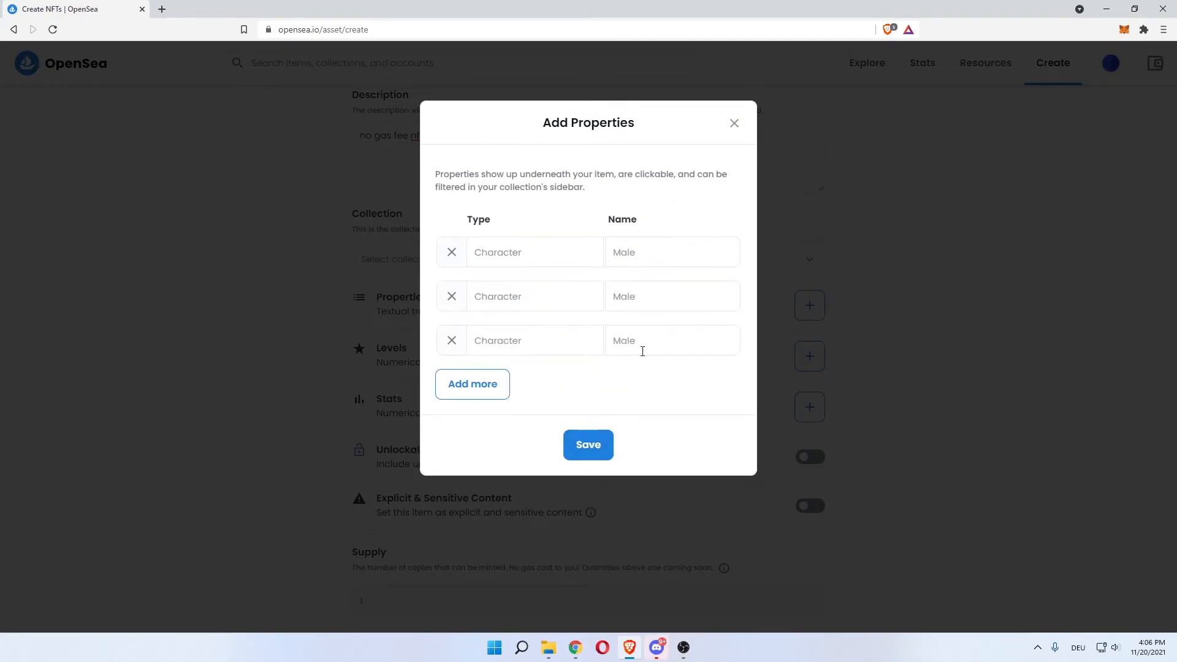
pyautogui.click(606, 440)
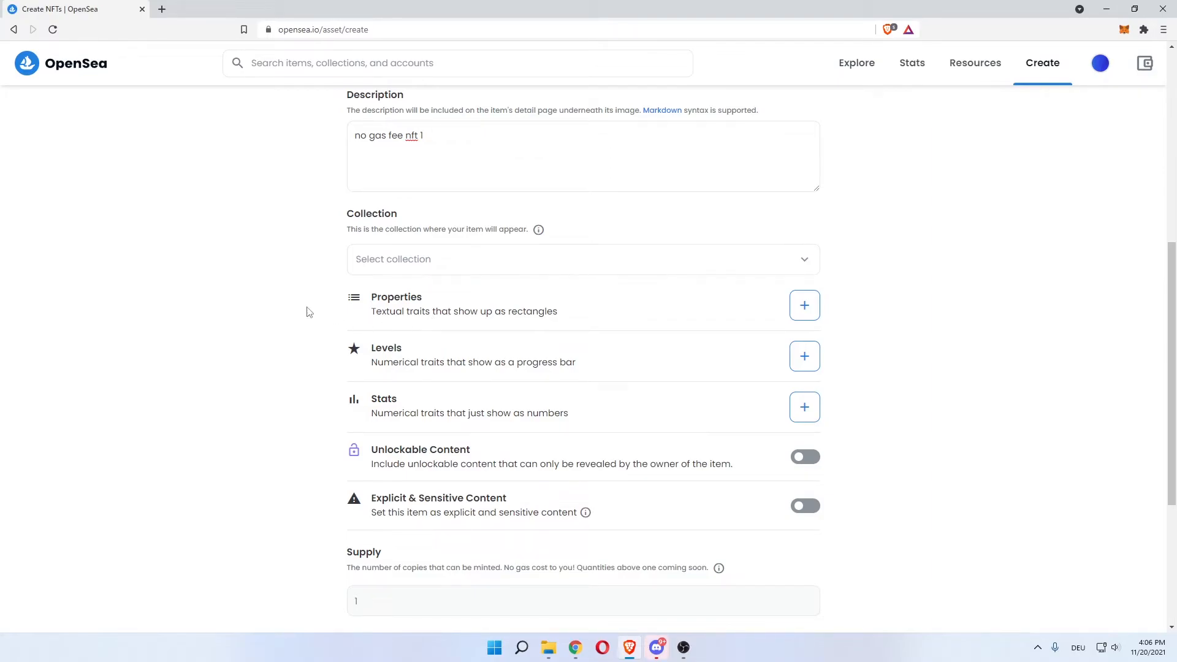
pyautogui.scroll(-1, 307, 314)
pyautogui.moveTo(399, 301); pyautogui.dragTo(516, 298)
pyautogui.click(522, 298)
pyautogui.moveTo(378, 353); pyautogui.dragTo(542, 353)
pyautogui.click(480, 369)
pyautogui.moveTo(379, 388); pyautogui.dragTo(480, 385)
pyautogui.click(401, 402)
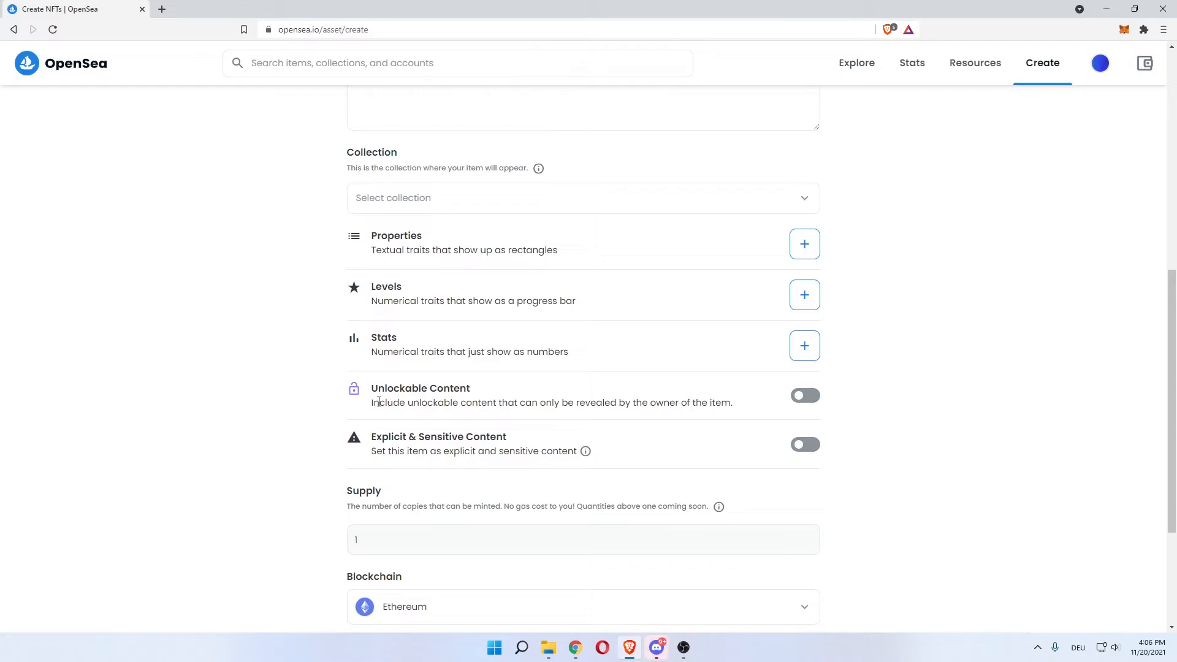
pyautogui.moveTo(380, 402); pyautogui.dragTo(407, 403)
pyautogui.doubleClick(432, 402)
pyautogui.click(486, 401)
pyautogui.moveTo(554, 401); pyautogui.dragTo(720, 403)
pyautogui.click(596, 400)
pyautogui.click(685, 402)
pyautogui.click(736, 405)
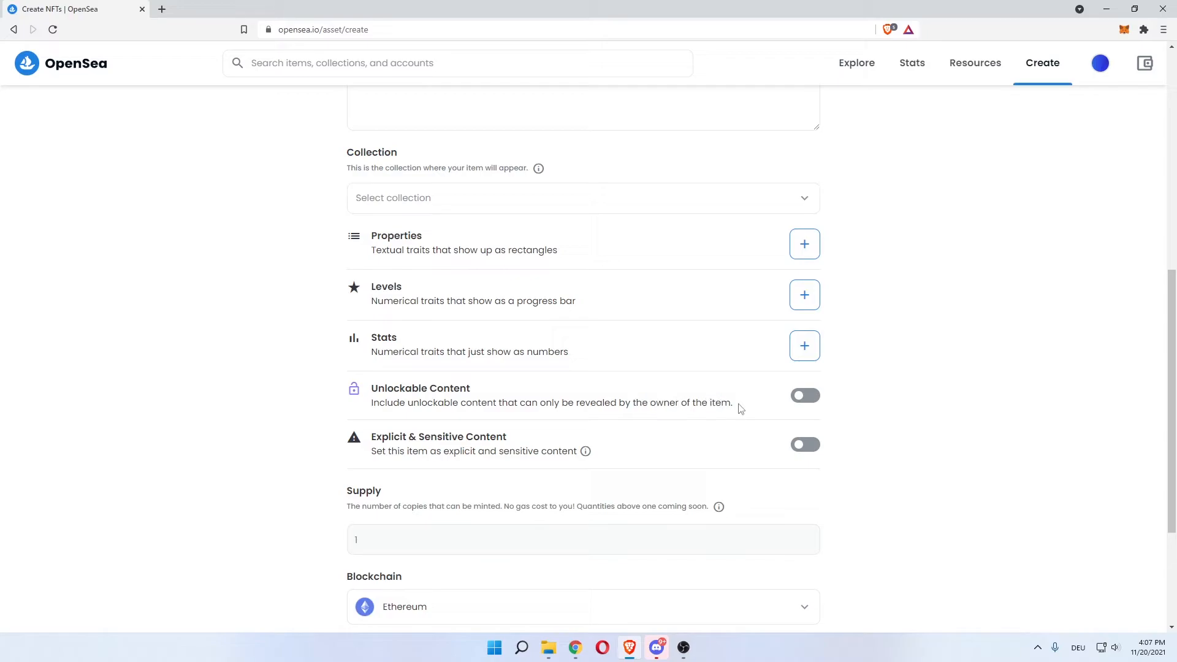
pyautogui.click(798, 402)
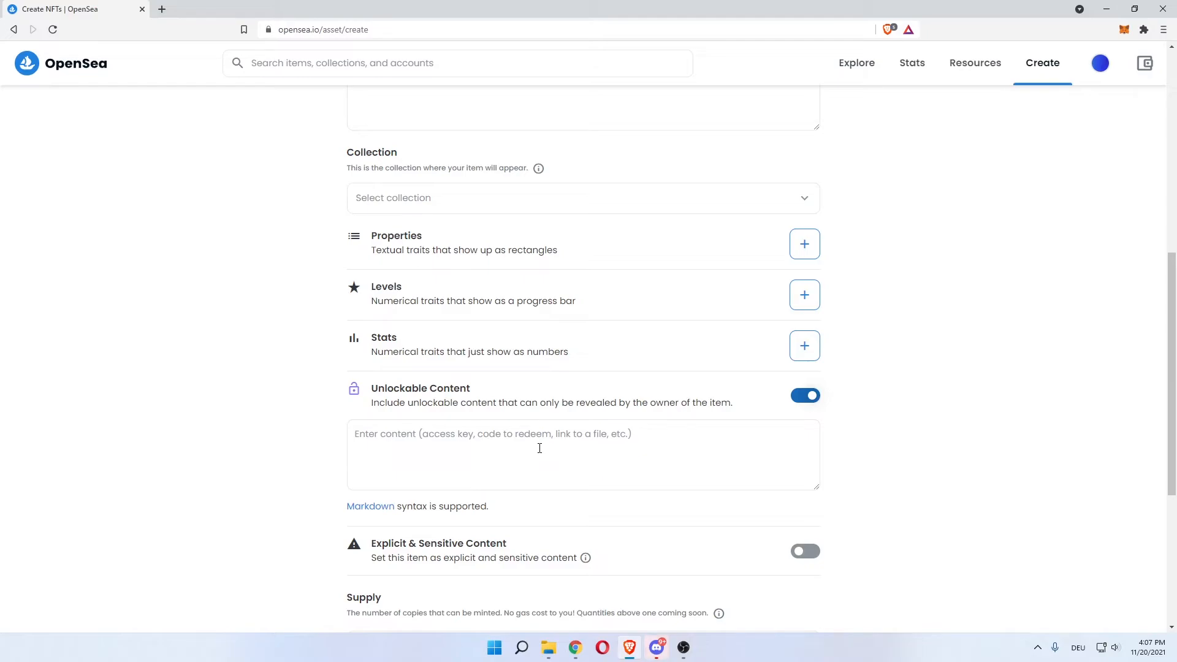
pyautogui.click(805, 396)
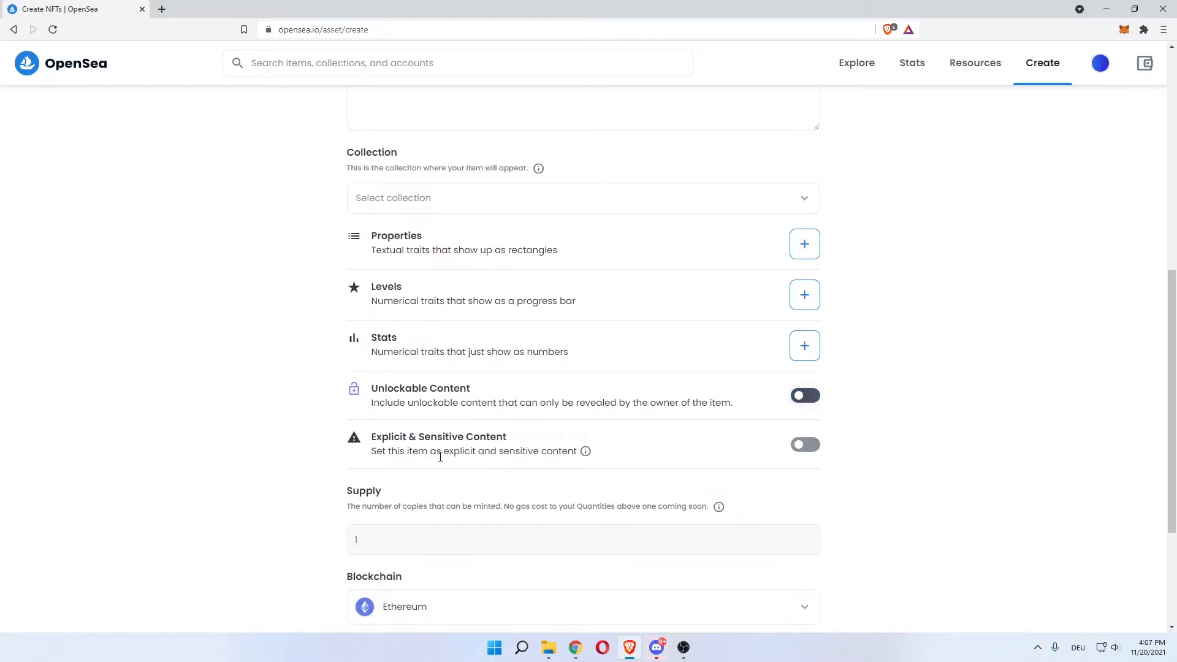
# Adjust the item's content settings, leaving Unlockable Content switched off
pyautogui.scroll(-1, 208, 417)
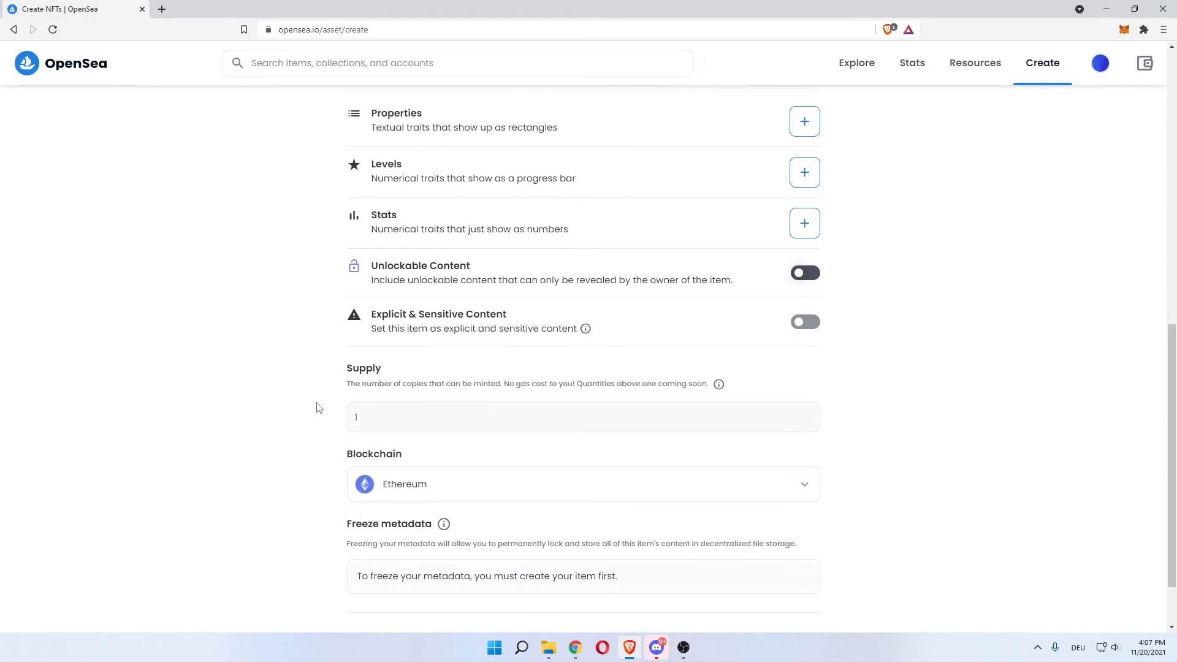
pyautogui.moveTo(362, 384); pyautogui.dragTo(459, 384)
pyautogui.click(407, 403)
pyautogui.moveTo(369, 385); pyautogui.dragTo(682, 385)
pyautogui.click(439, 384)
pyautogui.click(489, 384)
pyautogui.click(579, 385)
pyautogui.click(519, 402)
pyautogui.scroll(-1, 429, 356)
# Set the blockchain to Polygon and the supply from 1 to 10
pyautogui.click(428, 407)
pyautogui.click(404, 452)
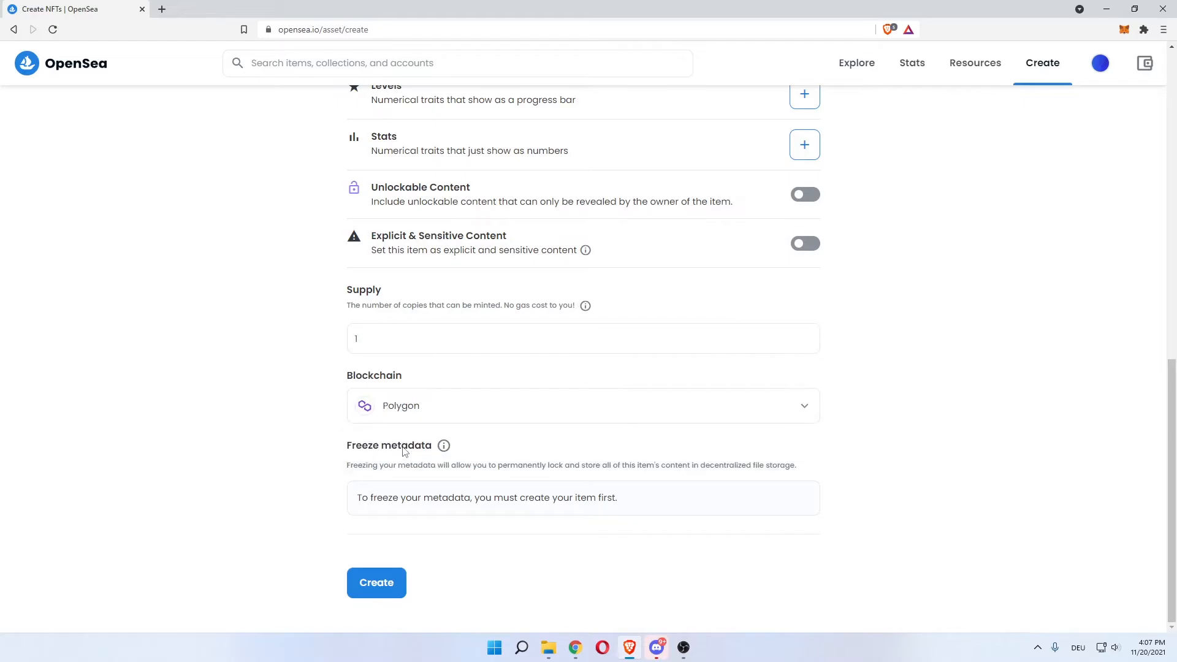
pyautogui.click(392, 341)
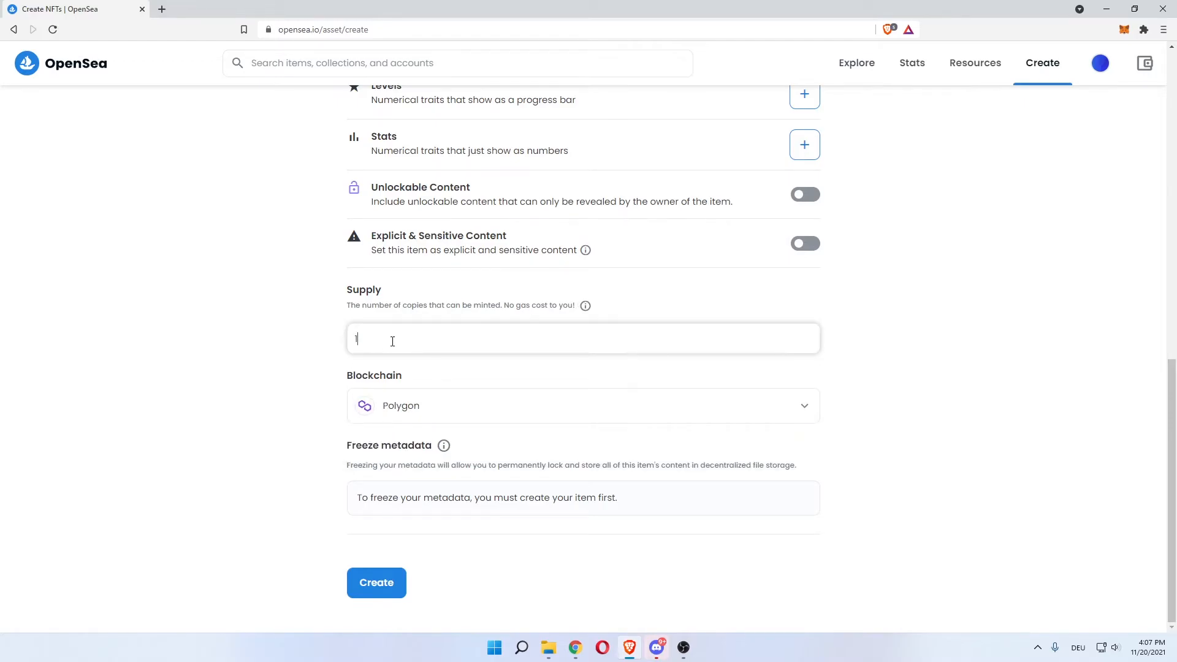
pyautogui.write('0')
pyautogui.click(293, 345)
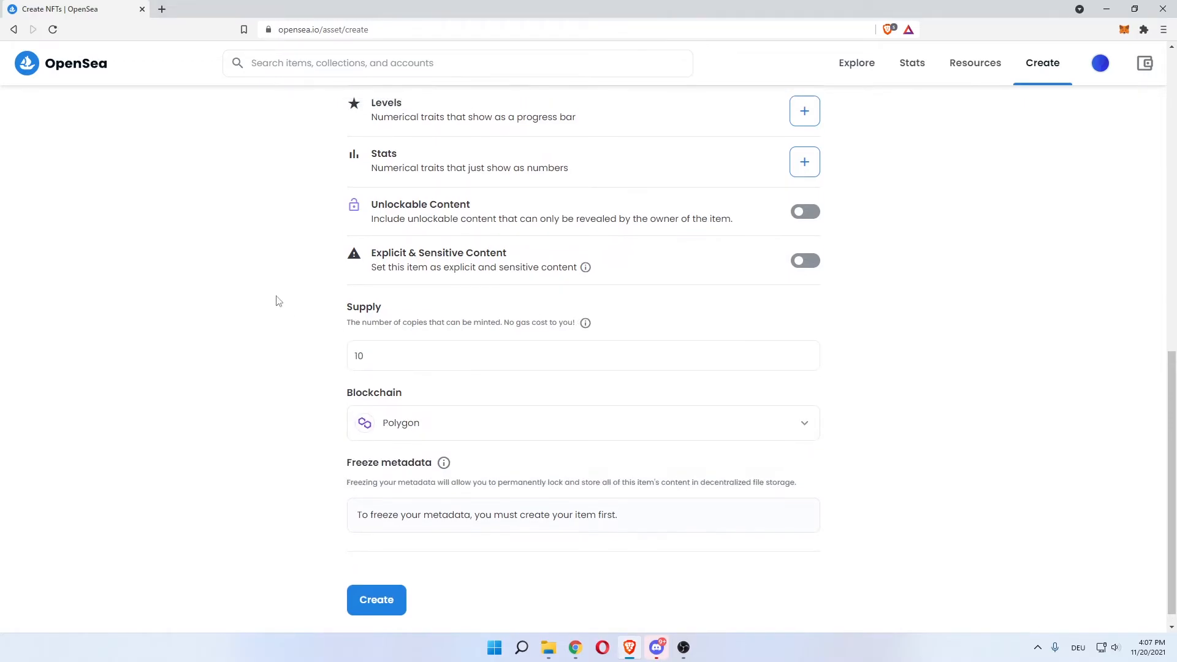
pyautogui.scroll(10, 288, 295)
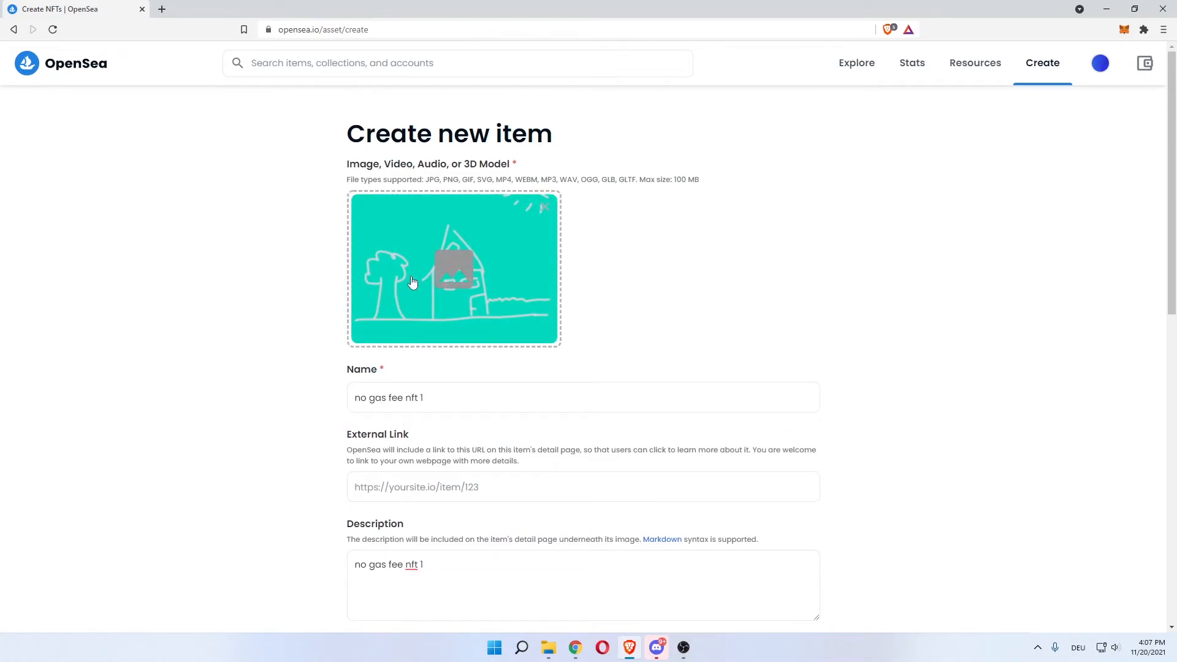
pyautogui.scroll(-10, 265, 360)
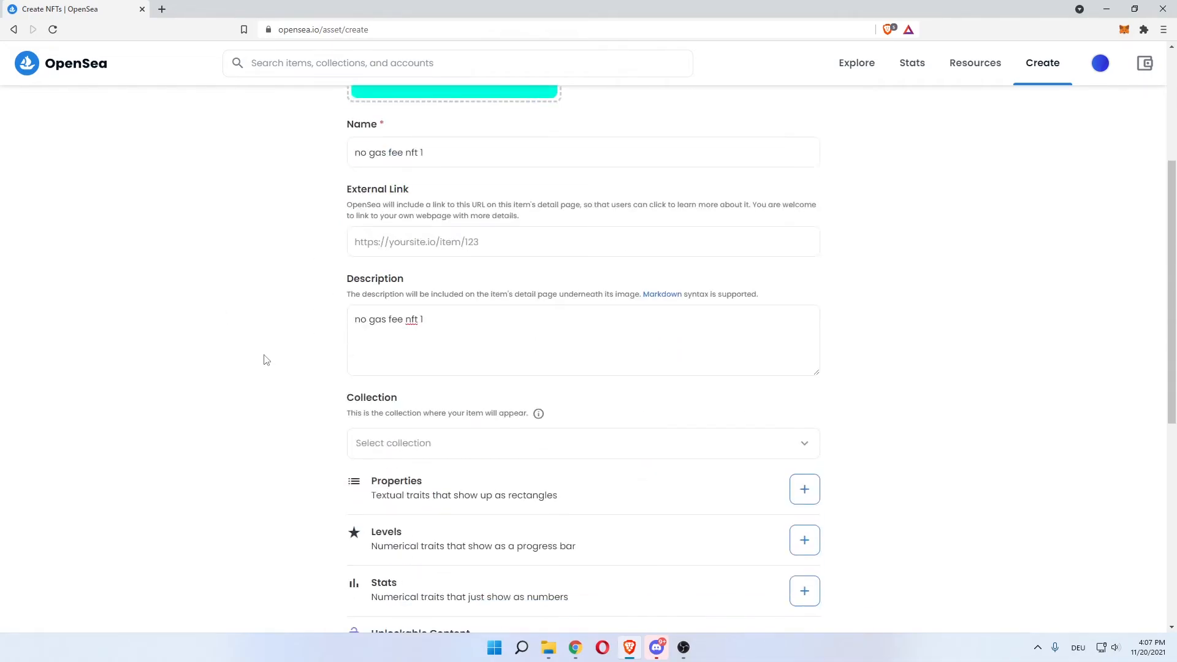
pyautogui.scroll(-1, 266, 360)
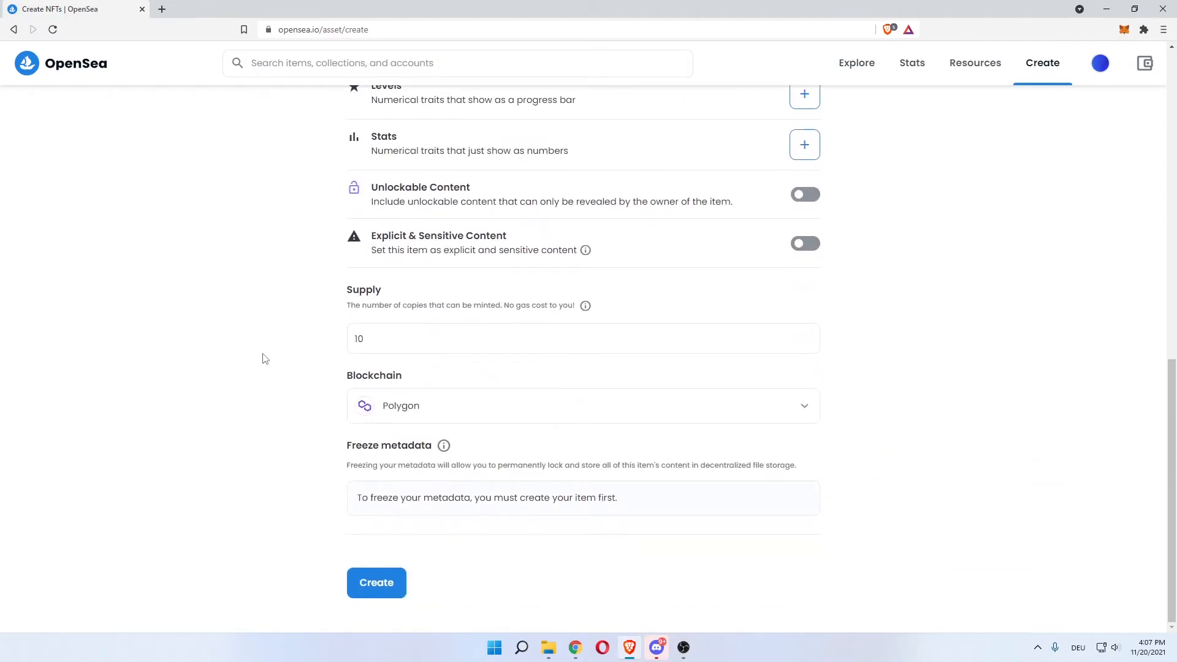
# Create the item 'no gas fee nft 1' with the entered details
pyautogui.click(390, 582)
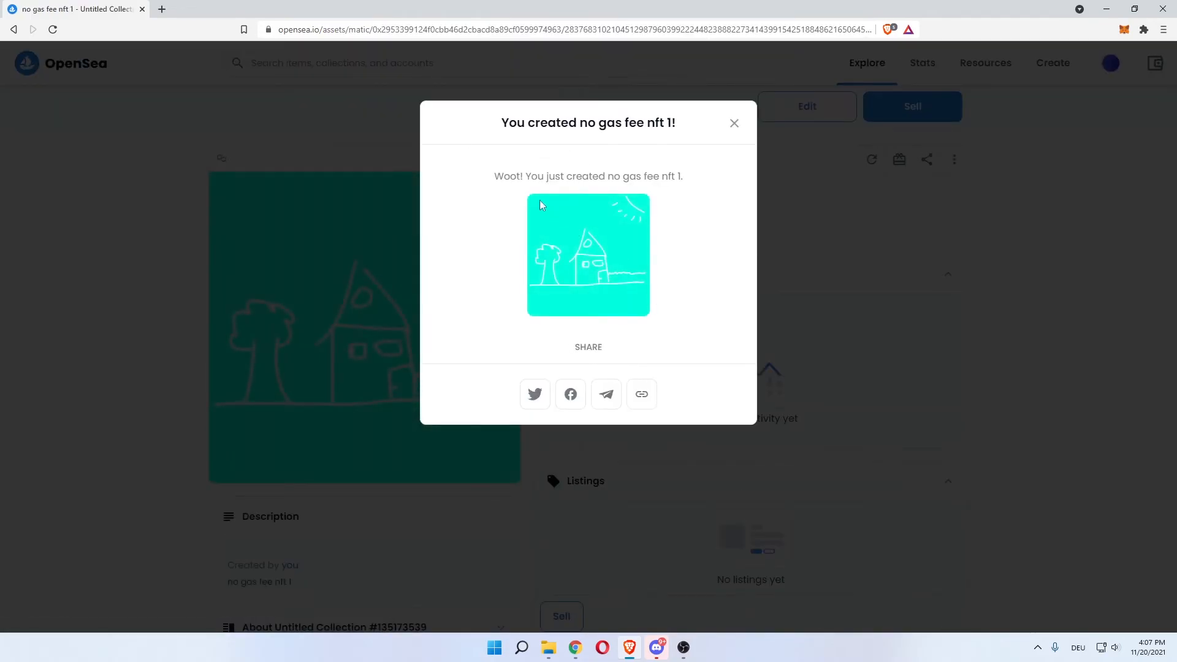
pyautogui.doubleClick(500, 175)
pyautogui.moveTo(558, 176); pyautogui.dragTo(674, 177)
pyautogui.click(675, 184)
# Close the 'You created' confirmation and review the asset page showing 10 owned
pyautogui.click(734, 123)
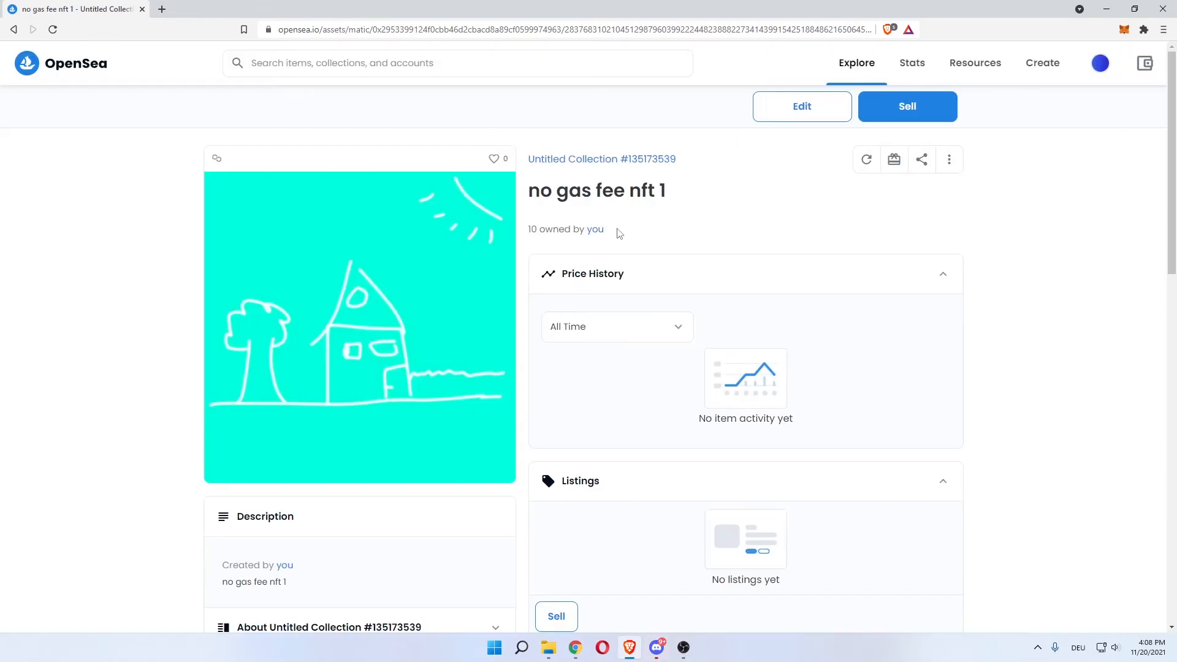
pyautogui.scroll(-1, 132, 299)
pyautogui.scroll(1, 129, 299)
pyautogui.scroll(-1, 747, 244)
pyautogui.scroll(1, 747, 244)
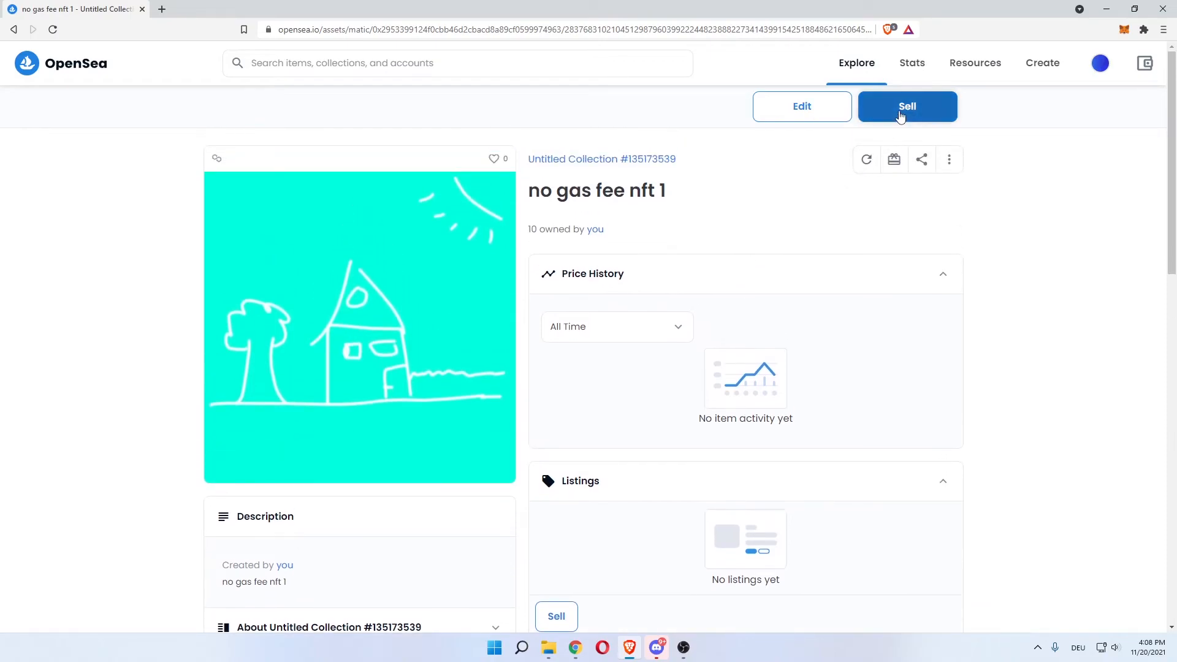
# Start listing the item for sale, keeping the quantity at 1
pyautogui.click(931, 115)
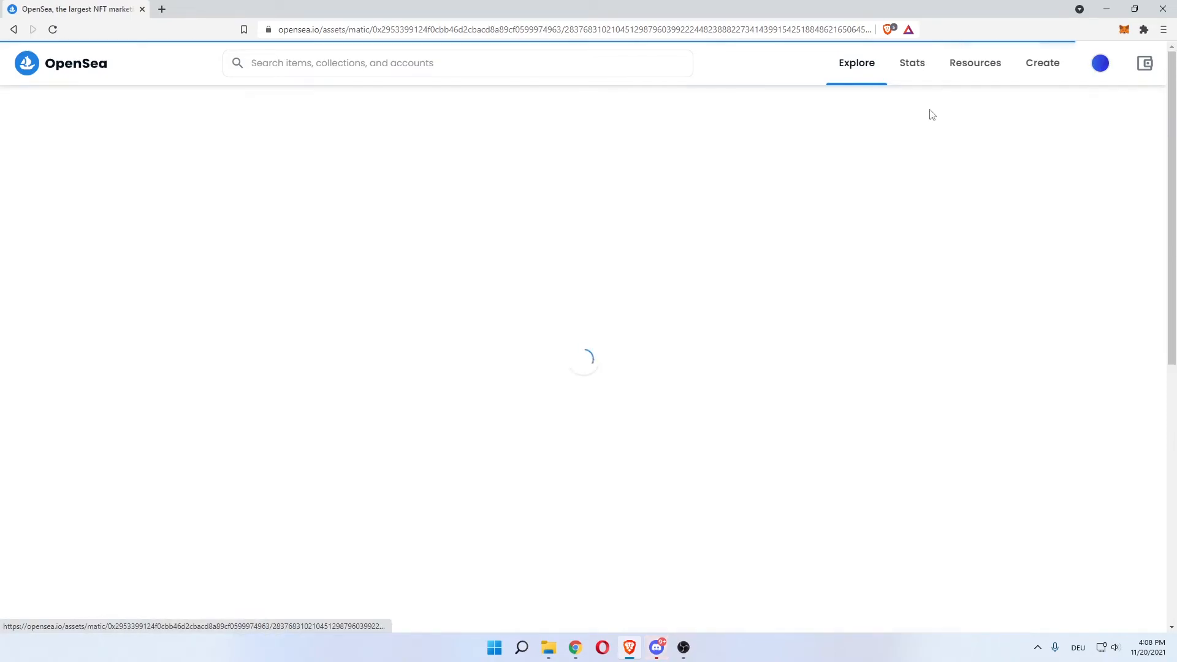
pyautogui.click(61, 241)
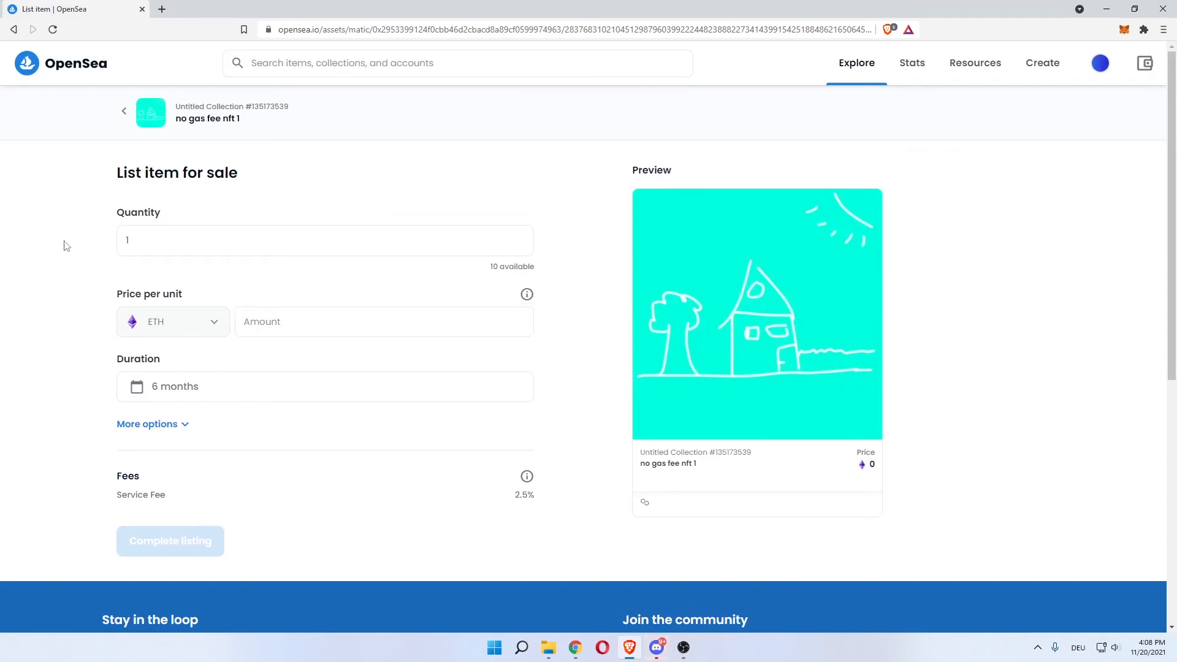
pyautogui.moveTo(490, 267)
pyautogui.mouseDown()
pyautogui.moveTo(547, 271)
pyautogui.moveTo(484, 267)
pyautogui.moveTo(513, 269)
pyautogui.moveTo(498, 269)
pyautogui.mouseUp()
pyautogui.click(336, 272)
pyautogui.click(223, 249)
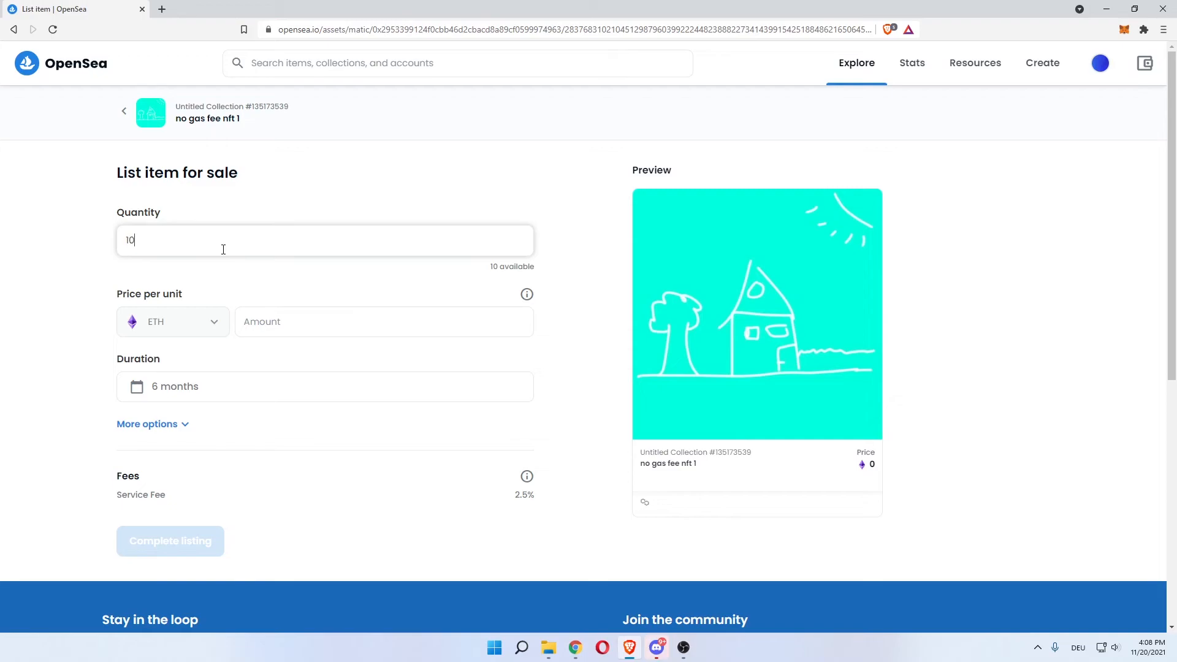
pyautogui.press('BackSpace')
pyautogui.write('1')
pyautogui.press('BackSpace')
pyautogui.write('1')
# Enter 0.00001 ETH as the price per unit
pyautogui.click(300, 330)
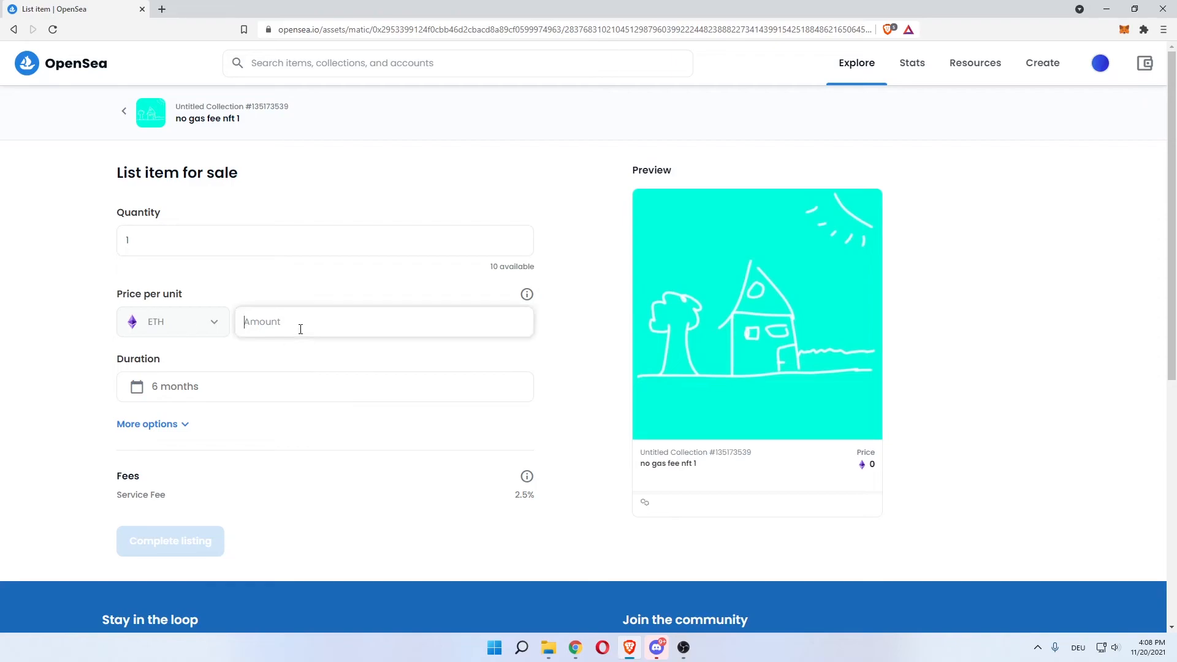
pyautogui.write('0')
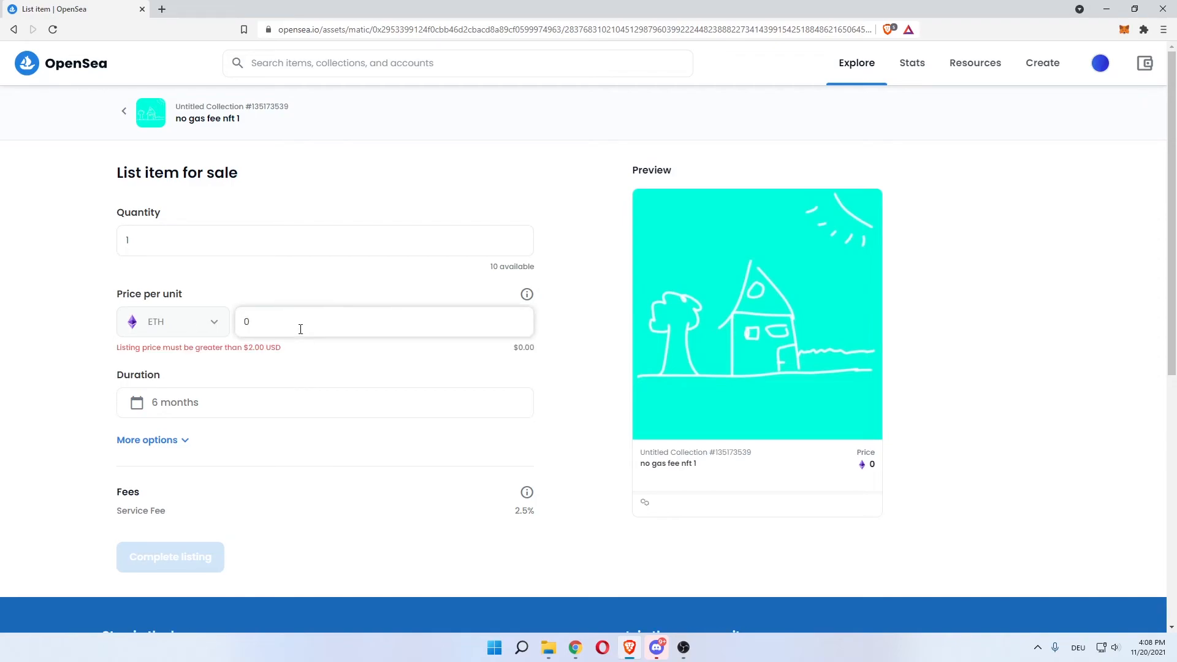
pyautogui.press('BackSpace')
pyautogui.write('1')
pyautogui.press('BackSpace')
pyautogui.write('10')
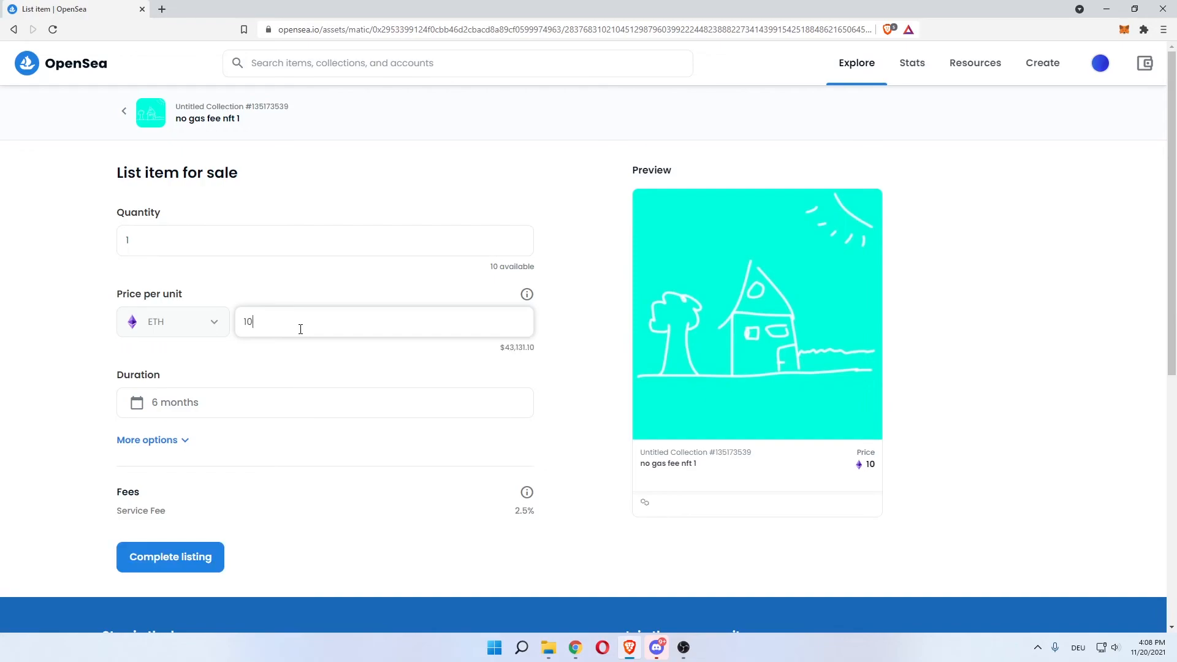
pyautogui.press('BackSpace')
pyautogui.press('BackSpace')
pyautogui.write('0.0001')
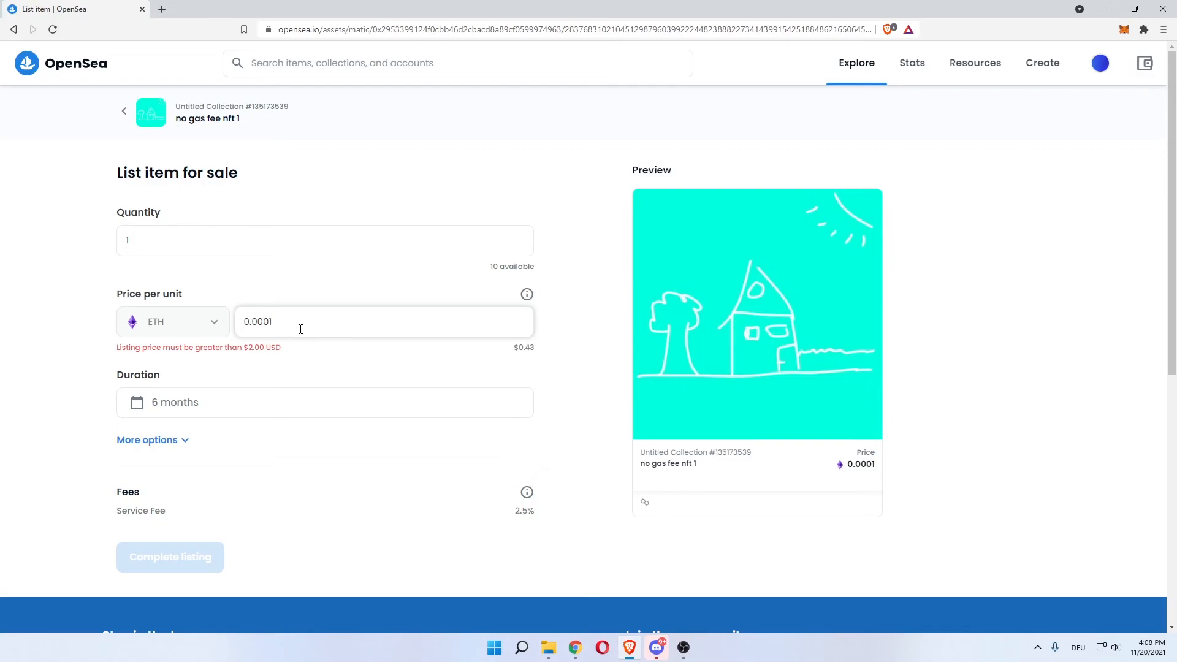
pyautogui.press('BackSpace')
pyautogui.write('01')
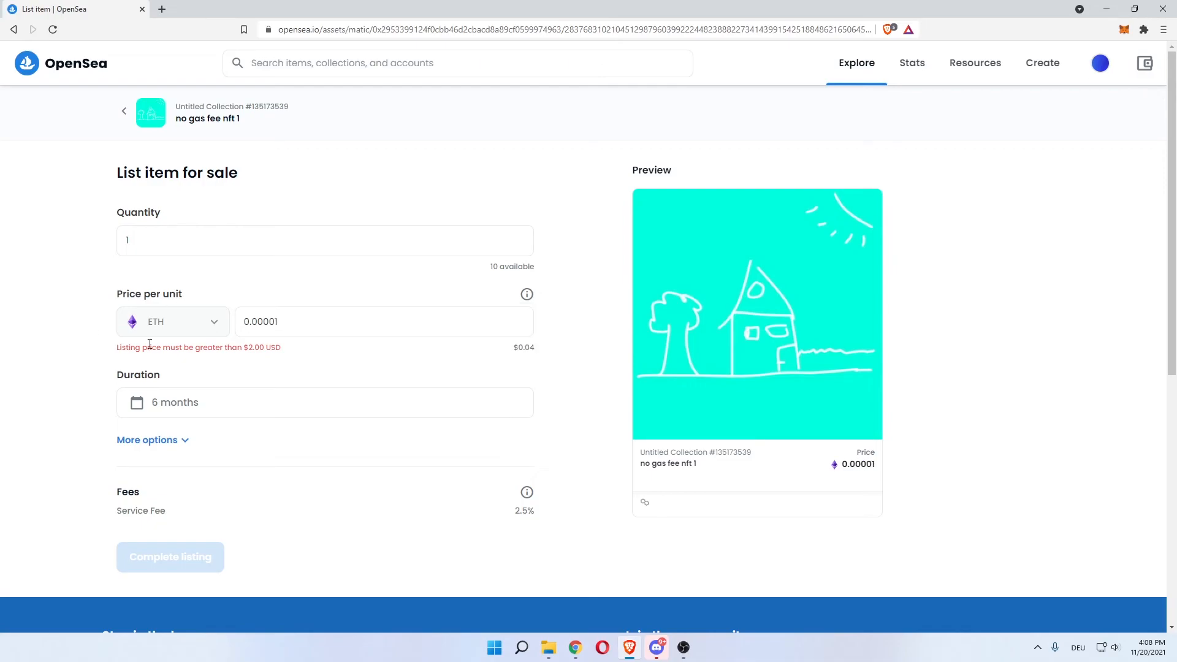
pyautogui.scroll(-1, 84, 328)
# Check the listing duration presets, leaving the duration at 6 months
pyautogui.click(233, 345)
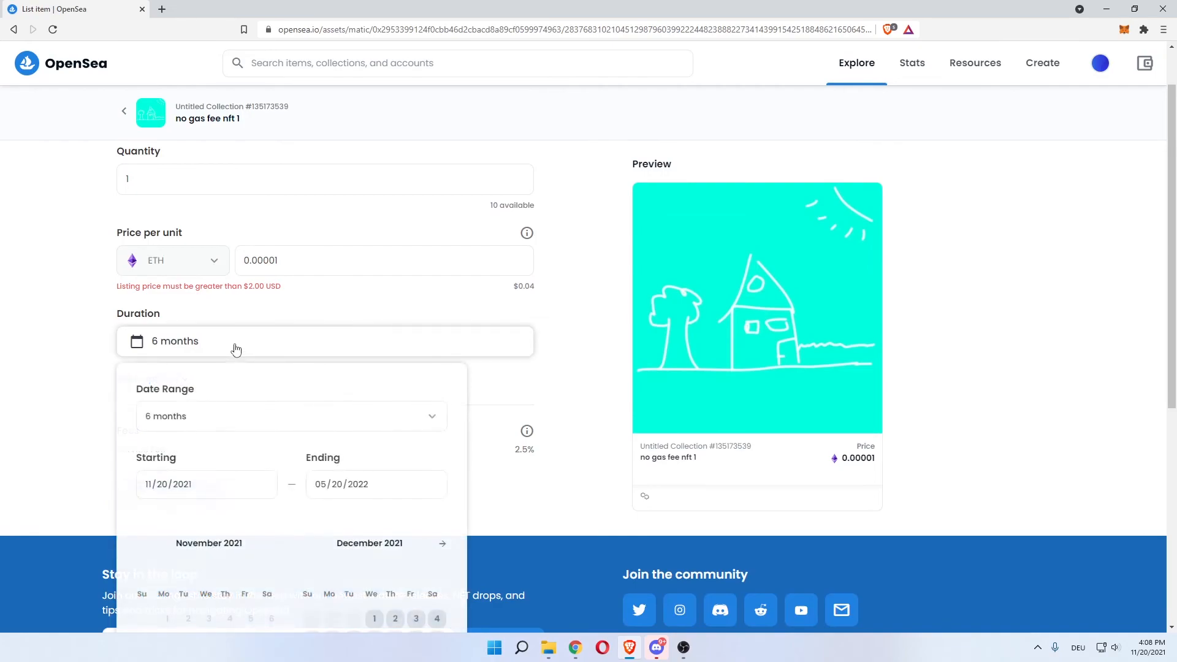
pyautogui.click(439, 425)
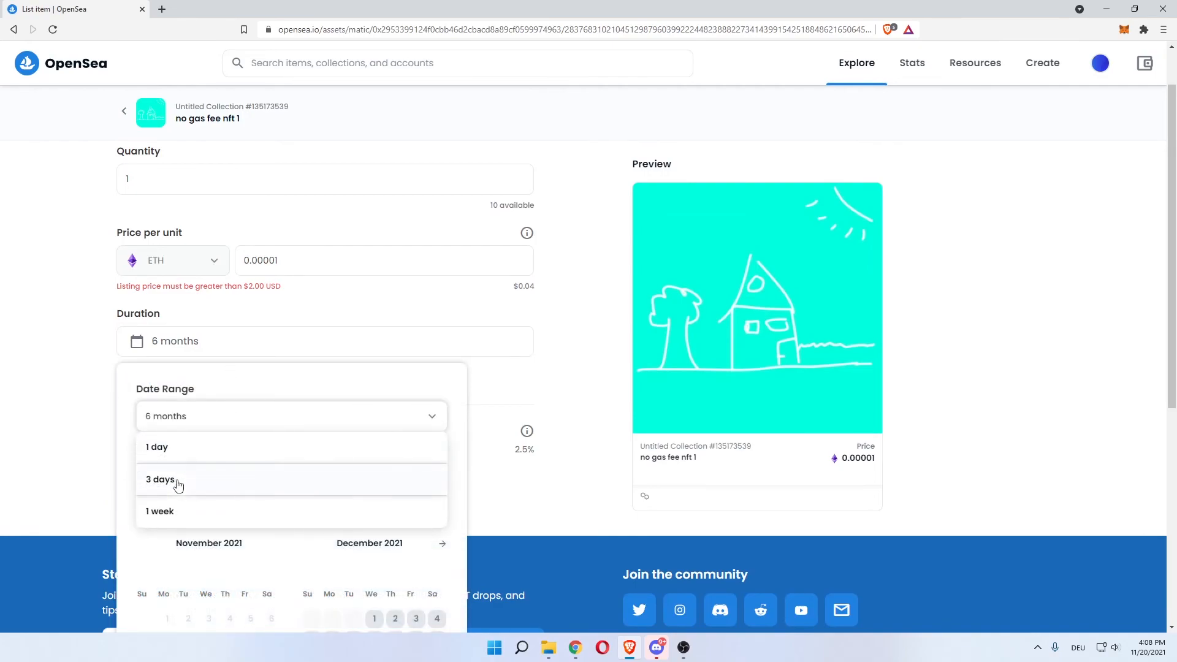
pyautogui.click(129, 451)
pyautogui.click(65, 388)
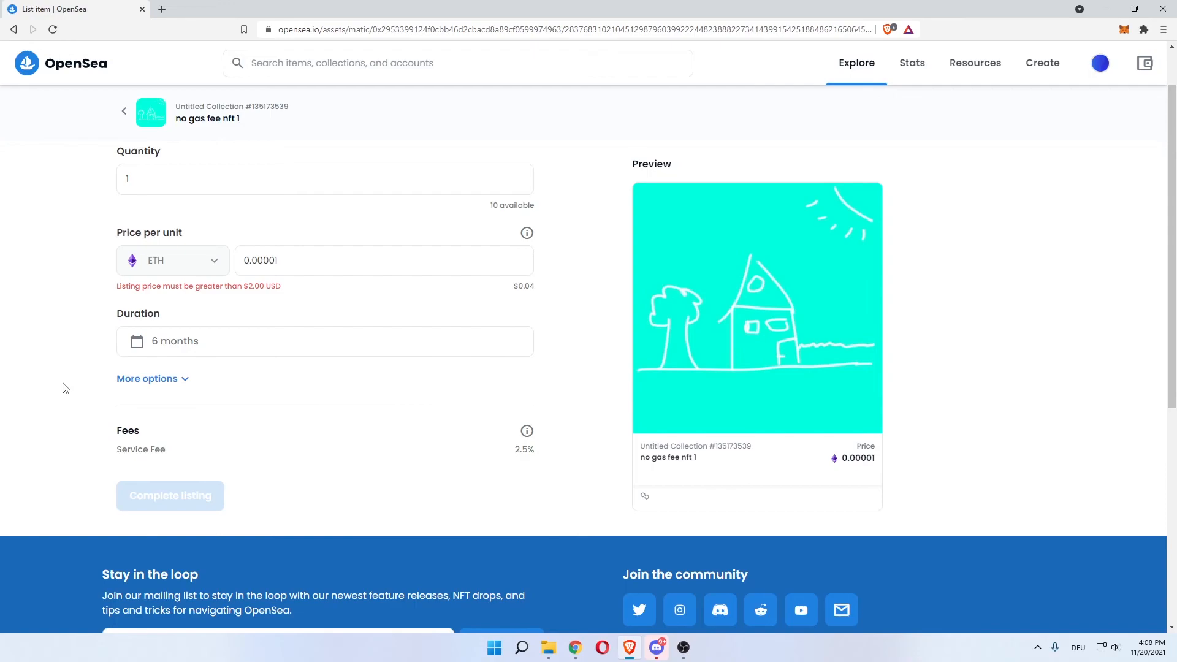
# Show More options and toggle Reserve for specific buyer on, then back off
pyautogui.click(152, 387)
pyautogui.scroll(-1, 69, 388)
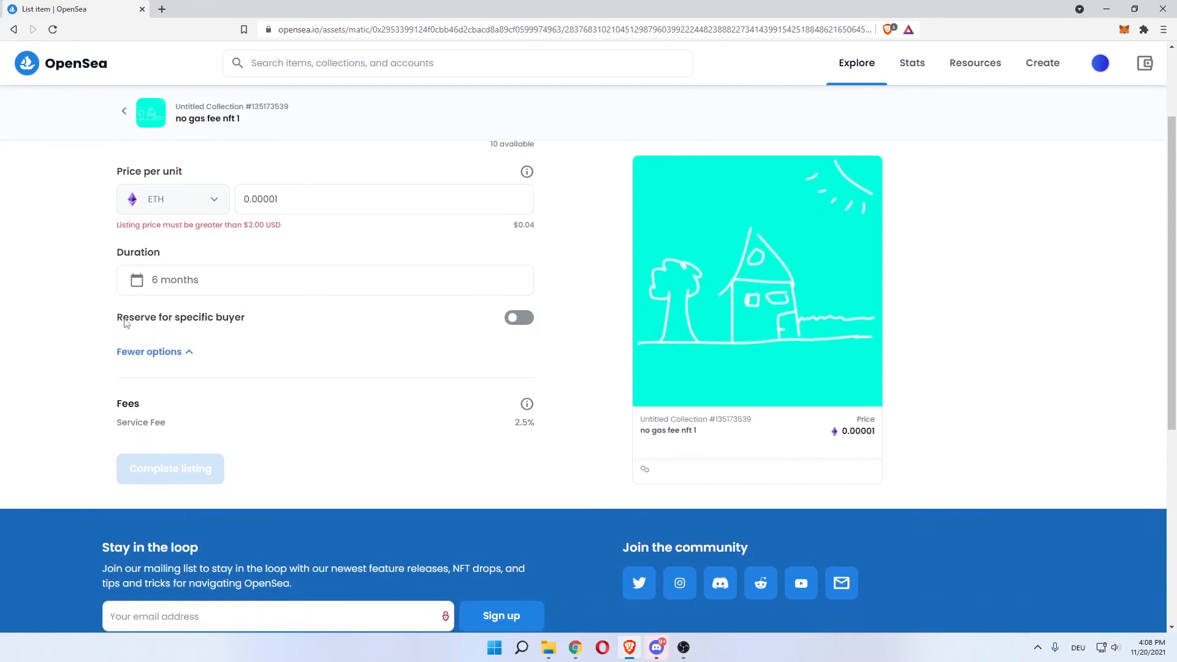
pyautogui.click(506, 319)
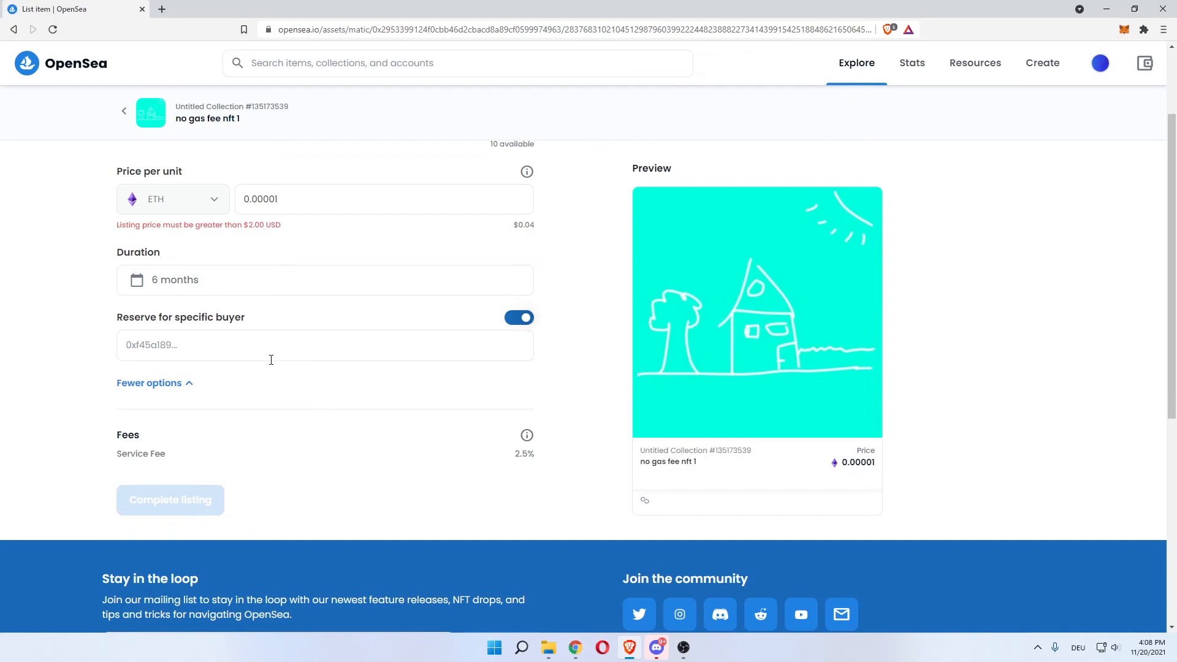
pyautogui.click(525, 318)
pyautogui.scroll(-2, 28, 282)
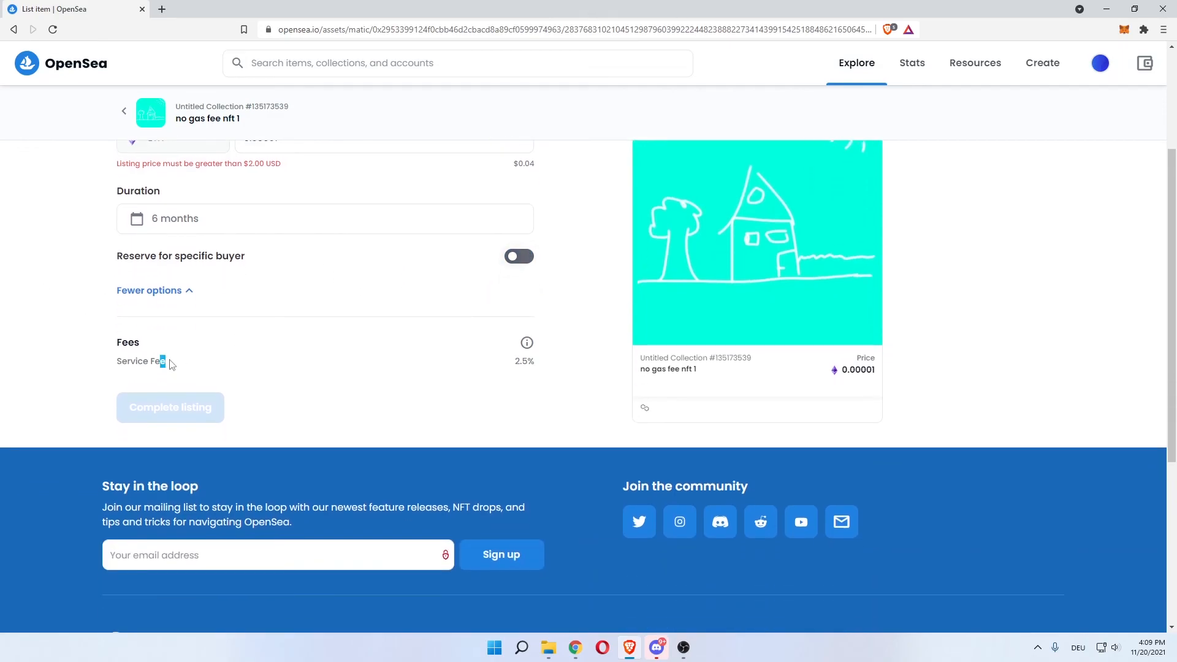
pyautogui.moveTo(529, 350)
pyautogui.scroll(3, 289, 415)
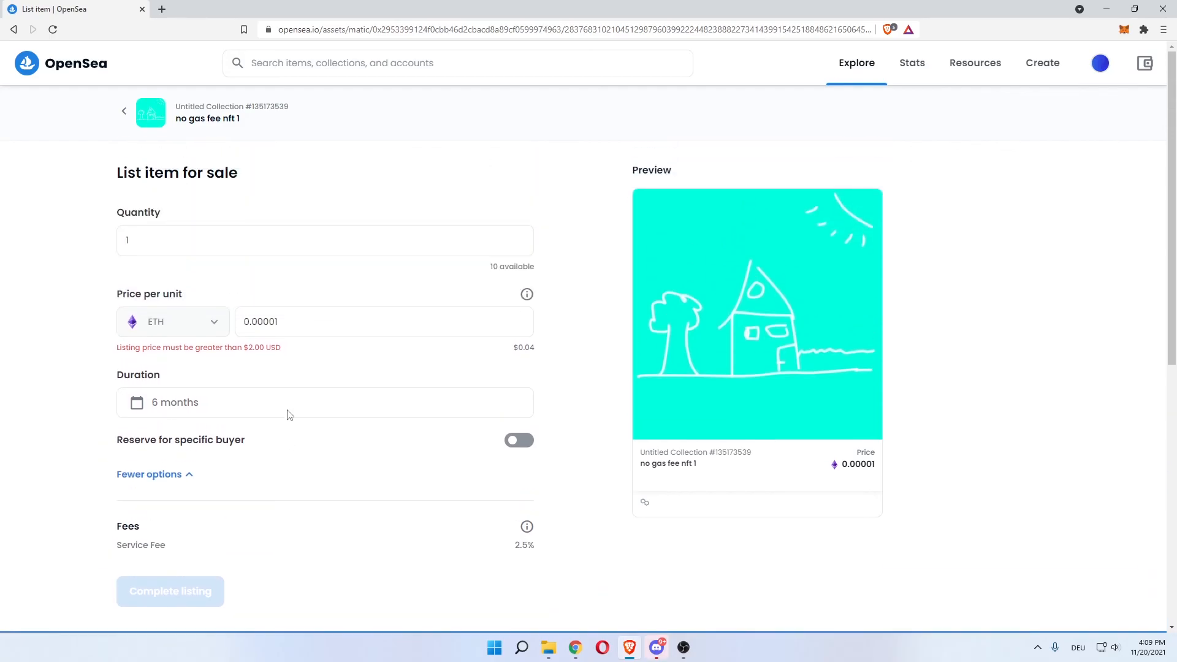
# Change the price per unit from 0.00001 to 0.001 ETH (about $4.31)
pyautogui.scroll(-2, 43, 351)
pyautogui.scroll(-1, 43, 351)
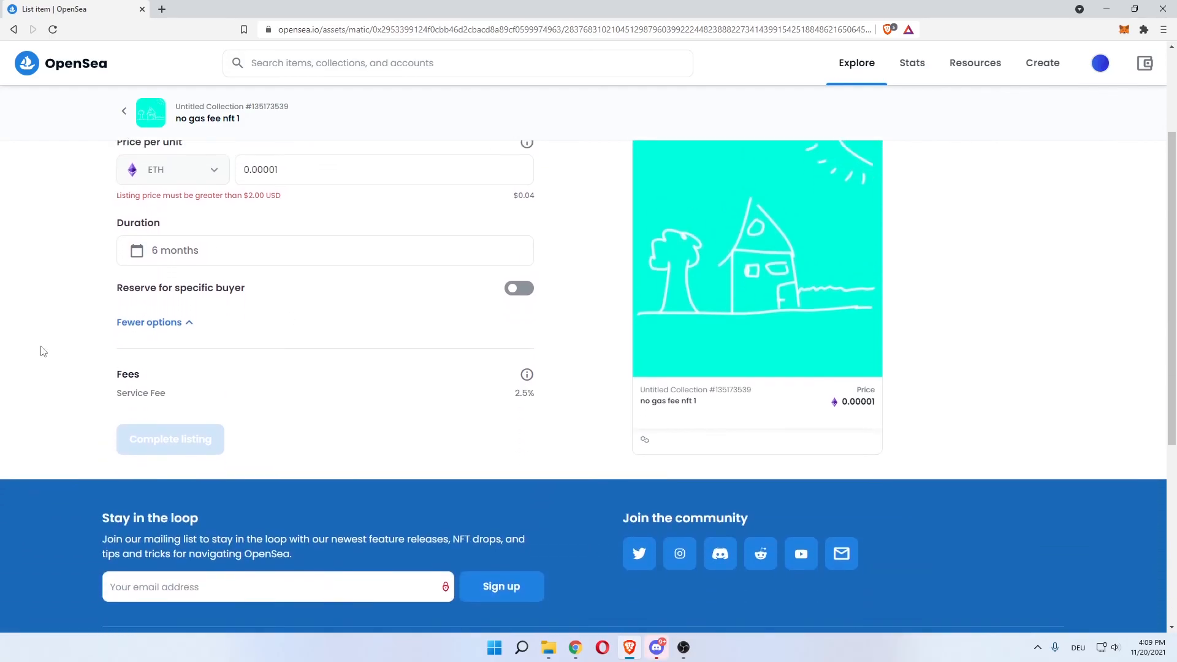
pyautogui.scroll(3, 41, 353)
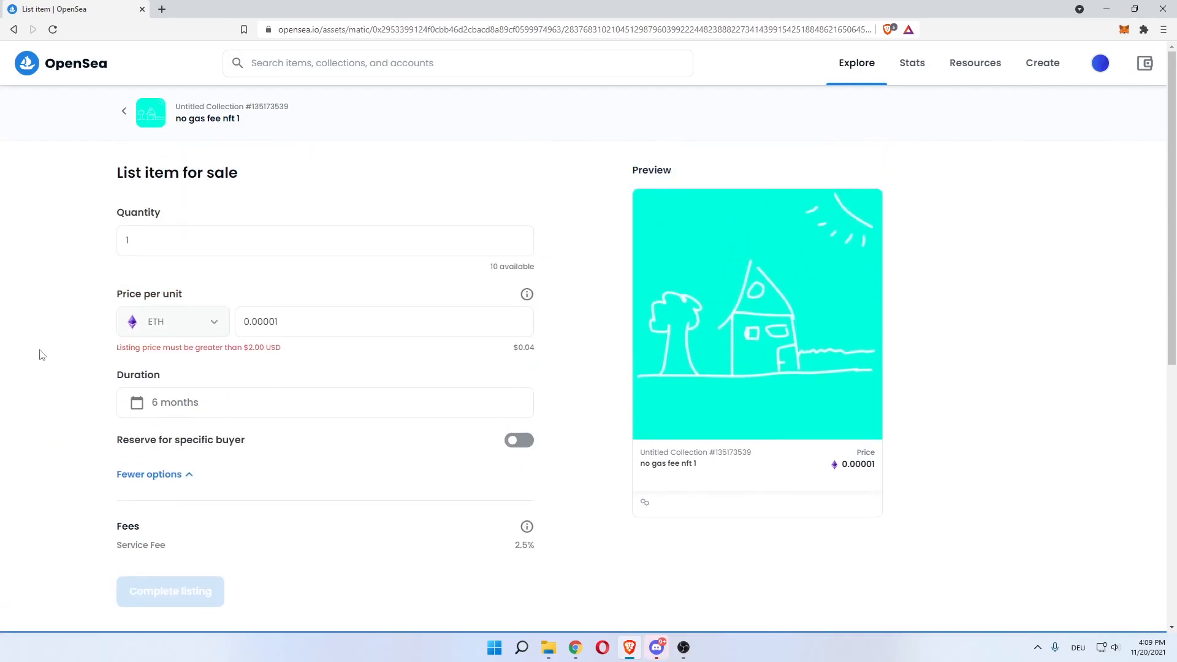
pyautogui.moveTo(197, 349); pyautogui.dragTo(270, 350)
pyautogui.click(279, 326)
pyautogui.click(276, 320)
pyautogui.press('BackSpace')
pyautogui.press('BackSpace')
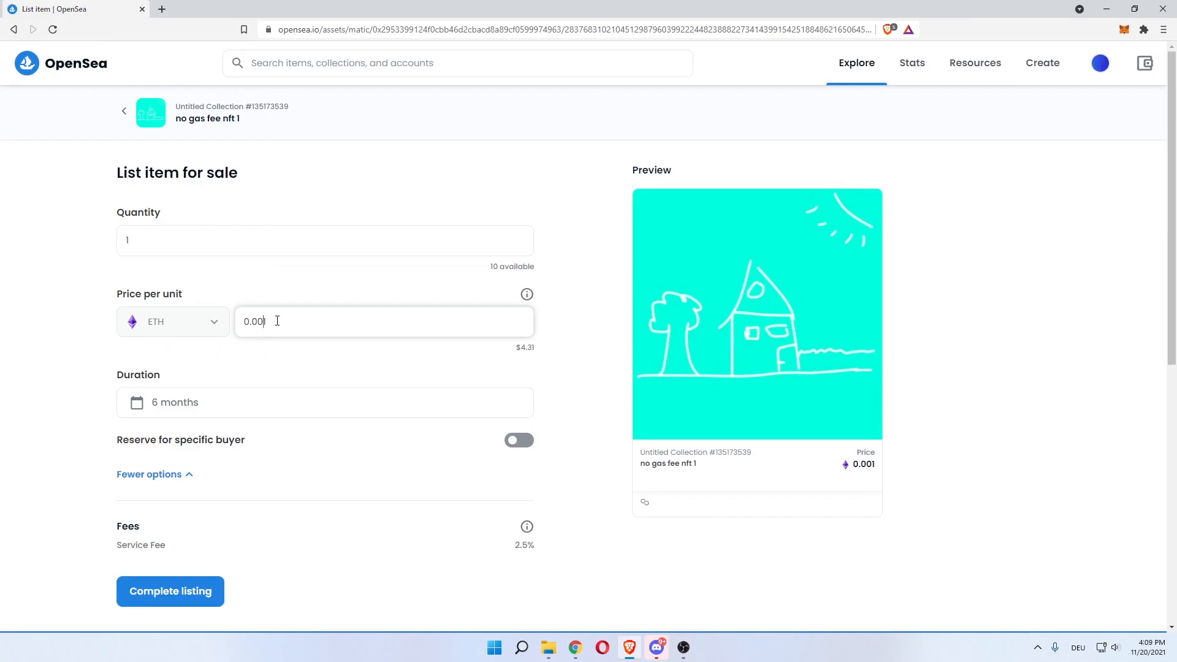
pyautogui.scroll(-4, 2, 320)
pyautogui.scroll(1, 28, 320)
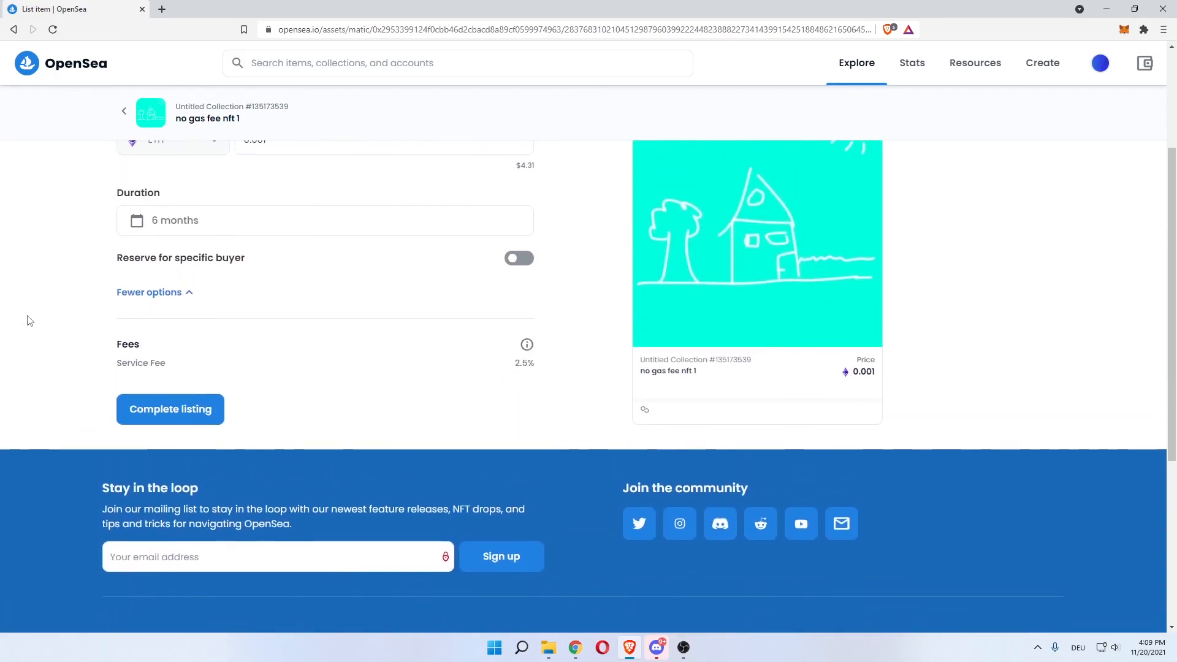
pyautogui.scroll(1, 61, 422)
pyautogui.scroll(1, 51, 416)
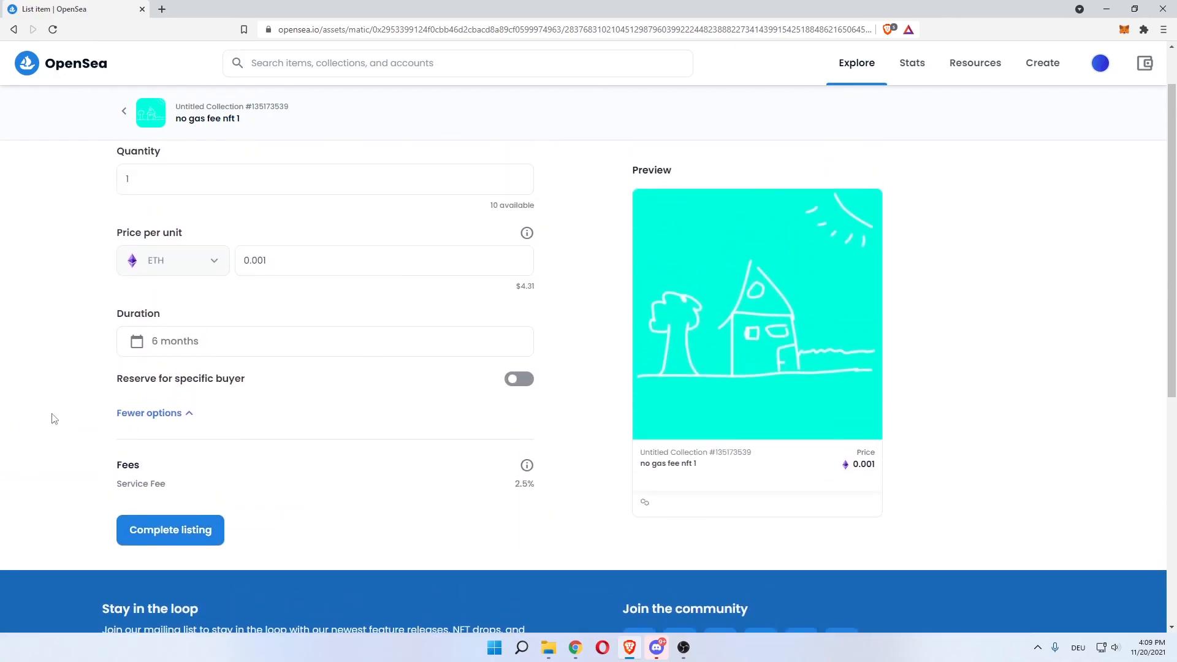
pyautogui.scroll(1, 96, 484)
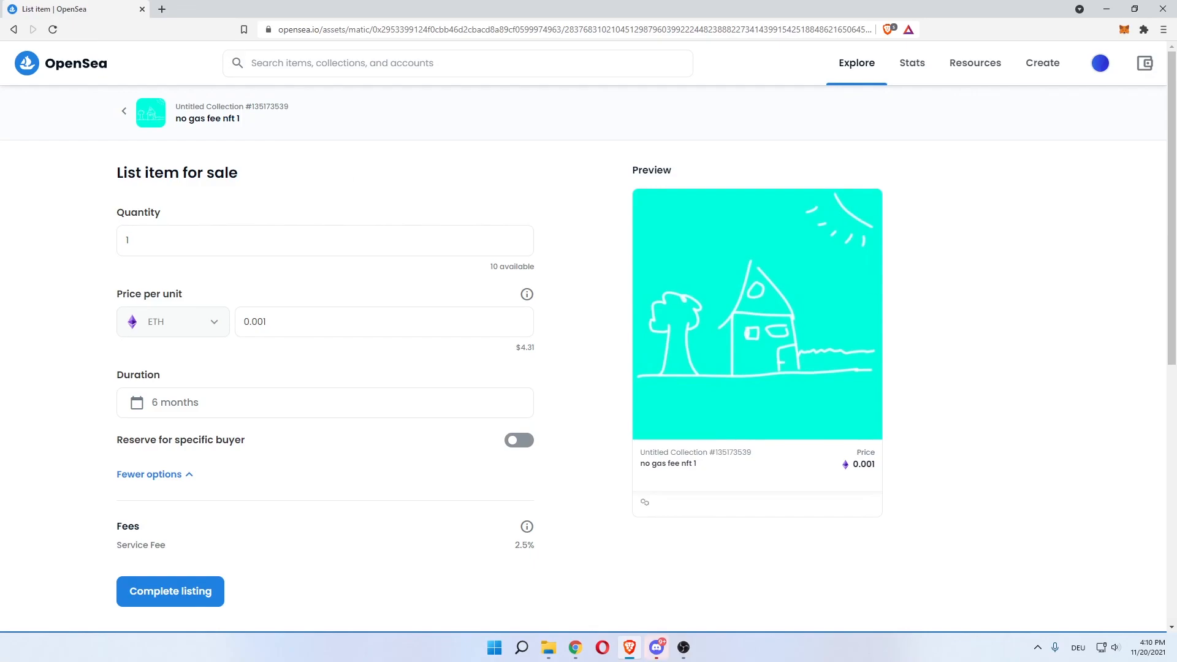
pyautogui.hotkey('alt', 'Tab')
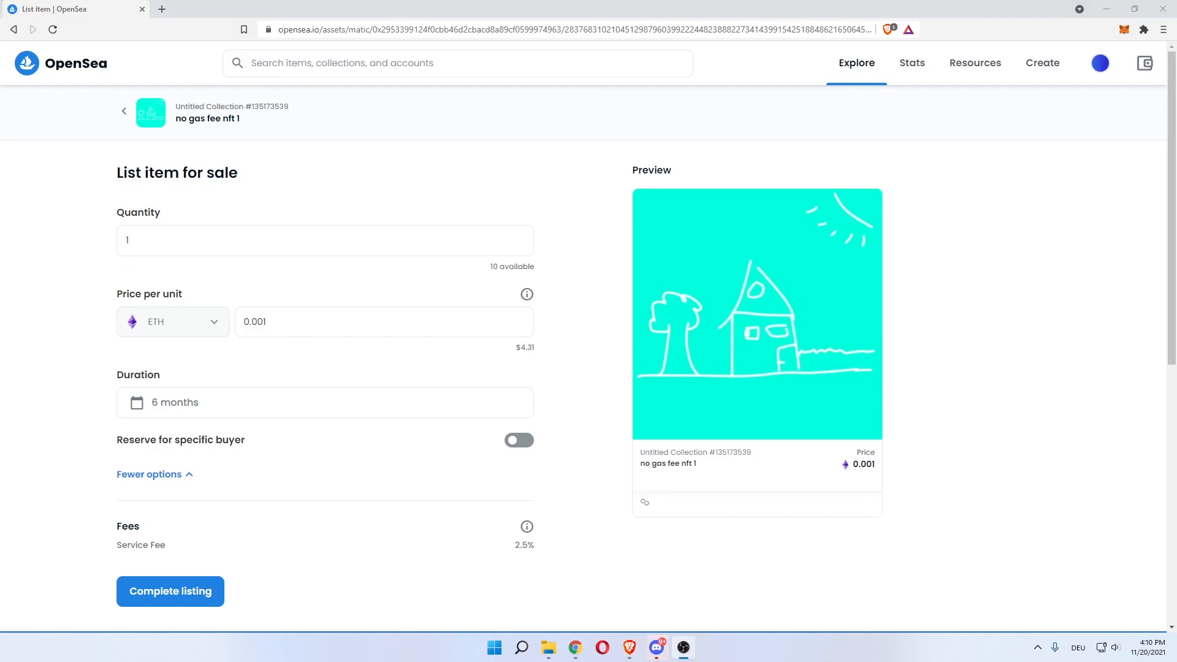